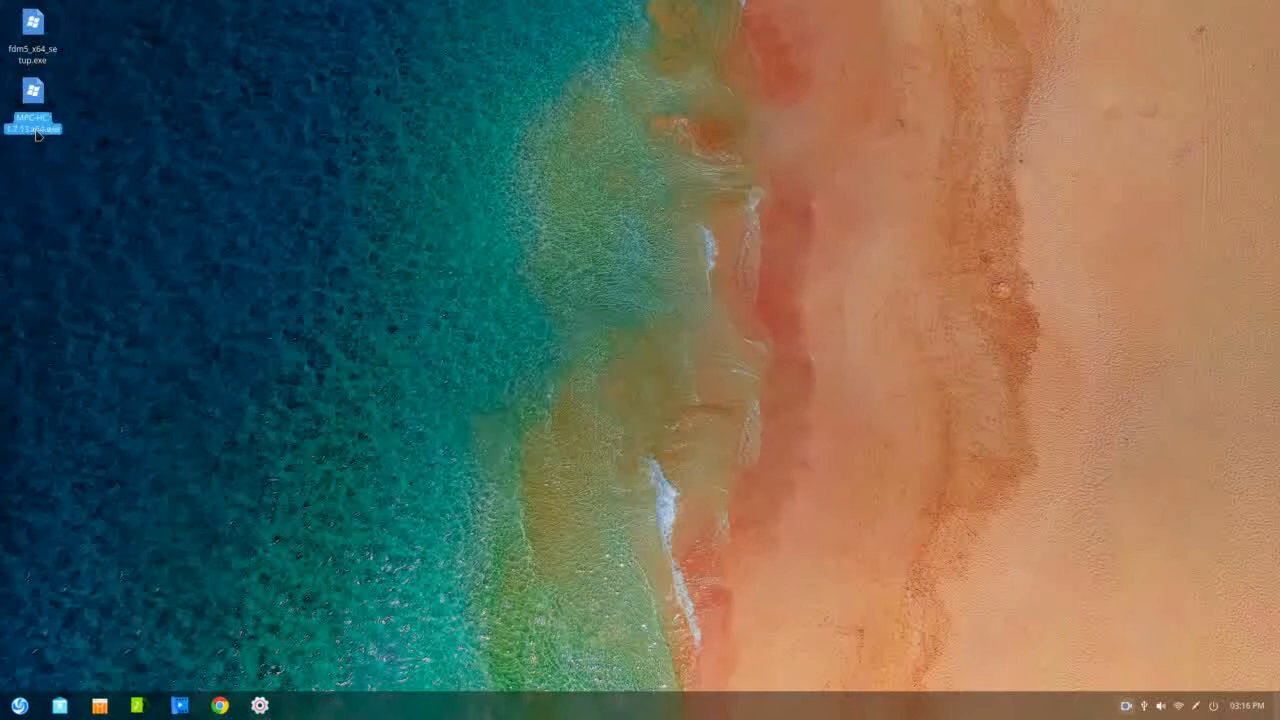
- Try to open the MPC-HC 1.7.13 x64 installer directly from the desktop, and close the archive window
click(37, 132)
click(77, 184)
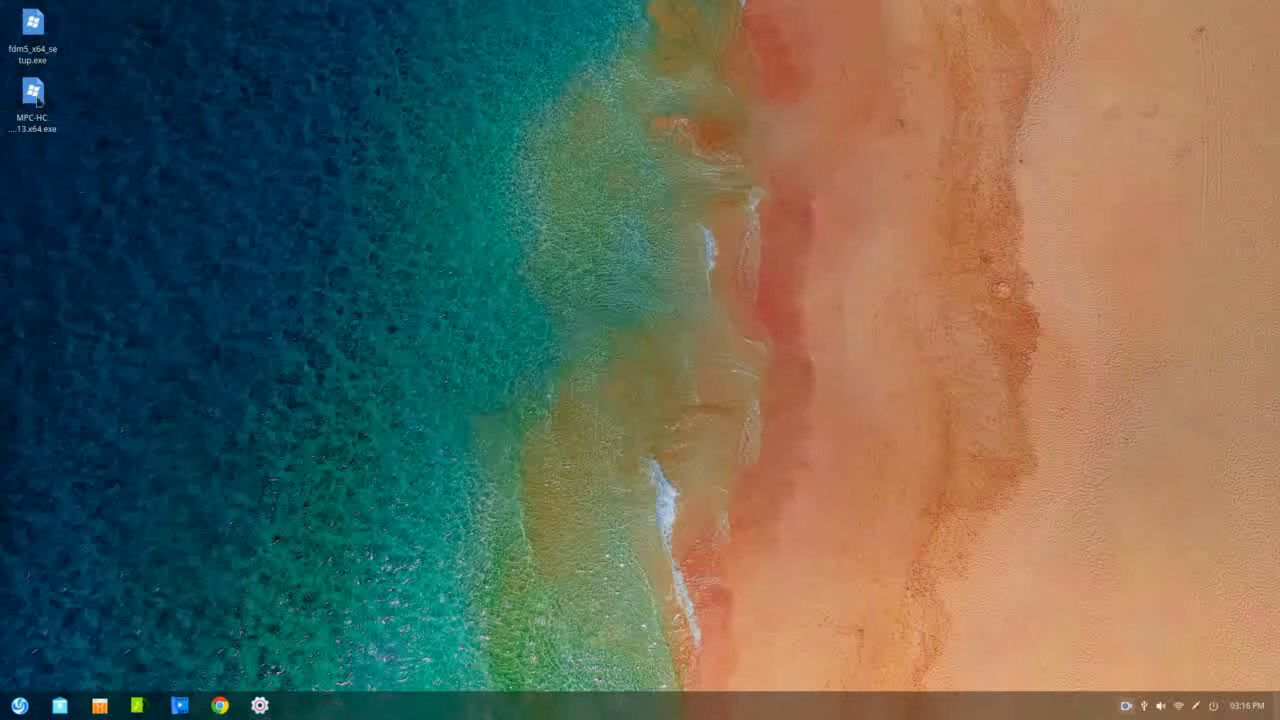
double_click(38, 98)
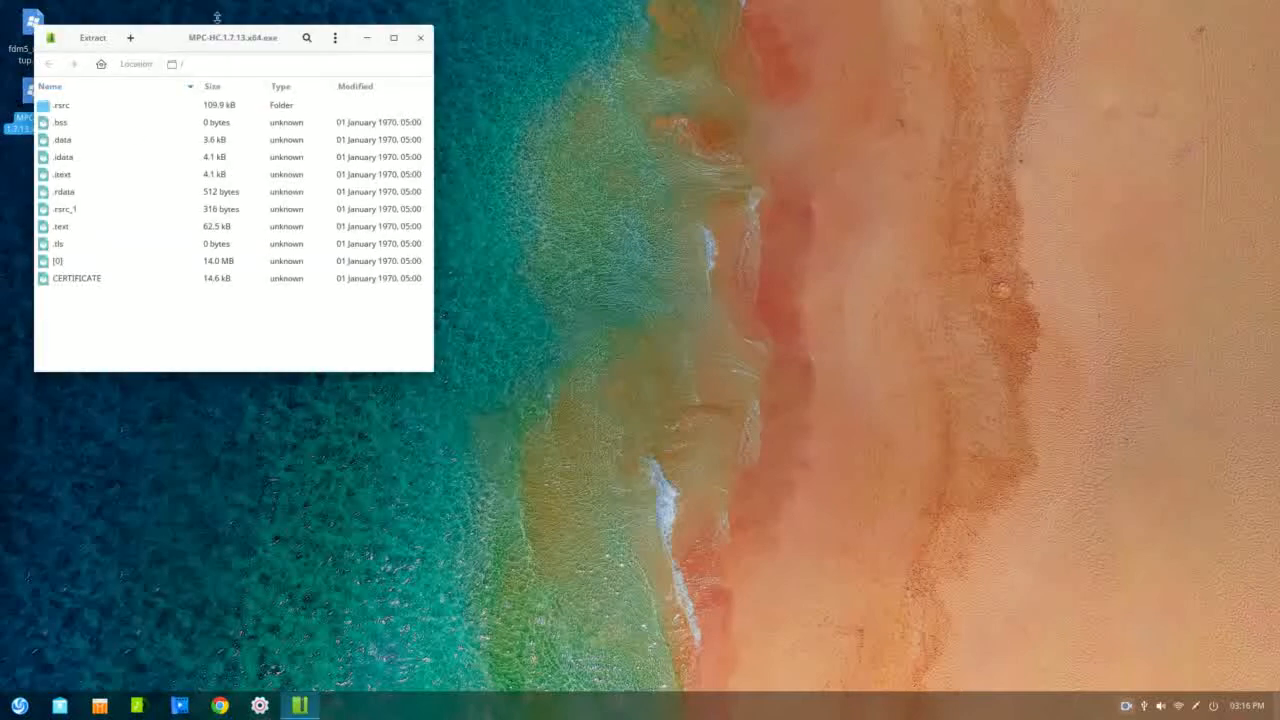
drag(217, 22, 293, 197)
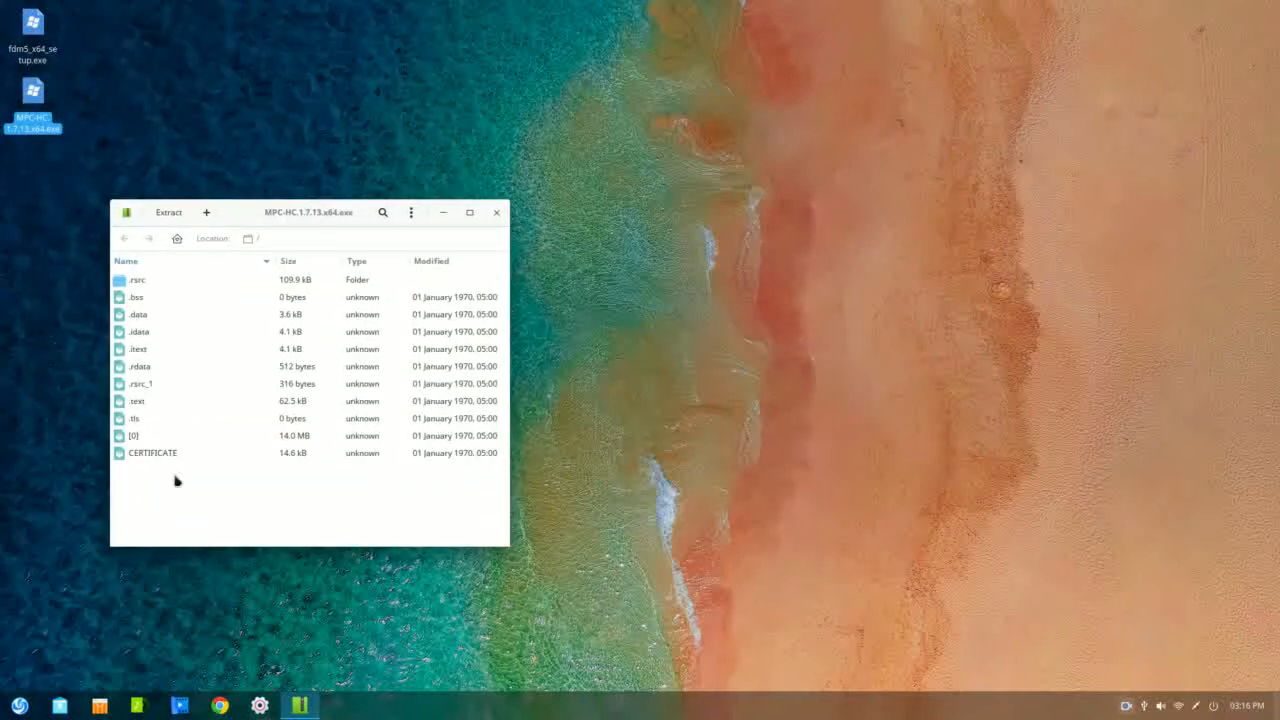
click(496, 212)
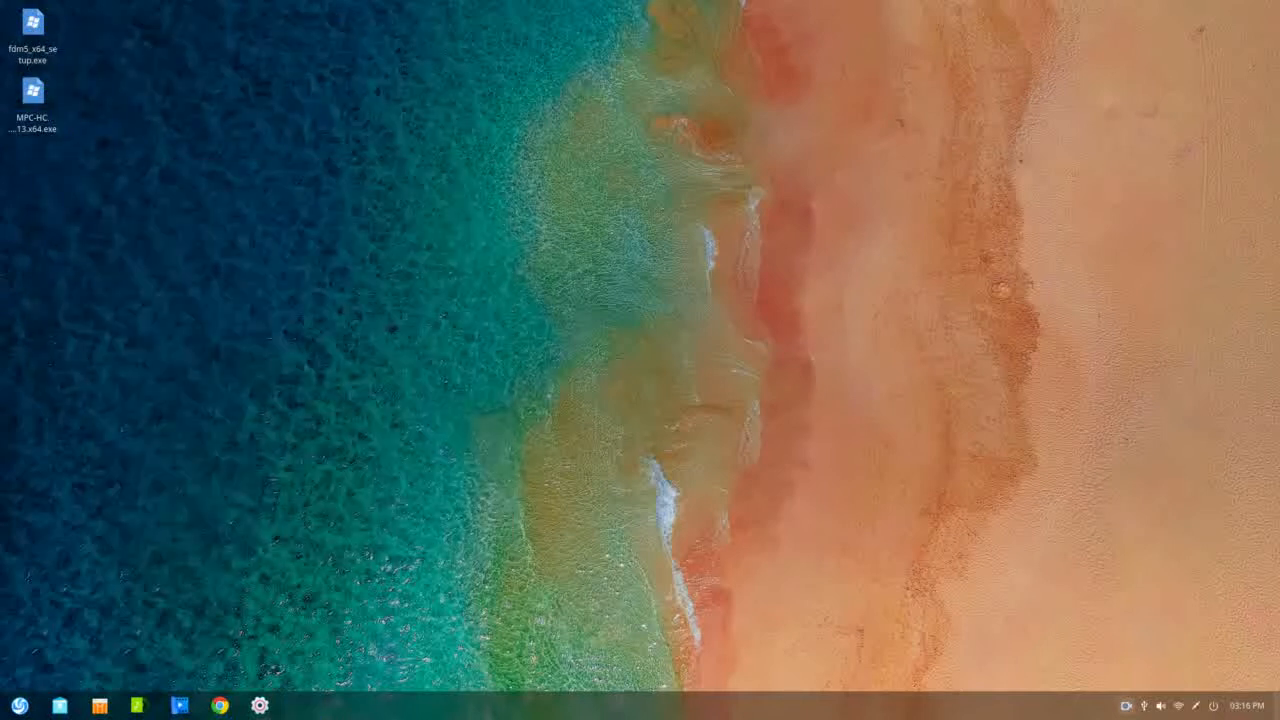
- Launch PlayOnLinux from the application launcher, and reposition and enlarge its window
click(6, 706)
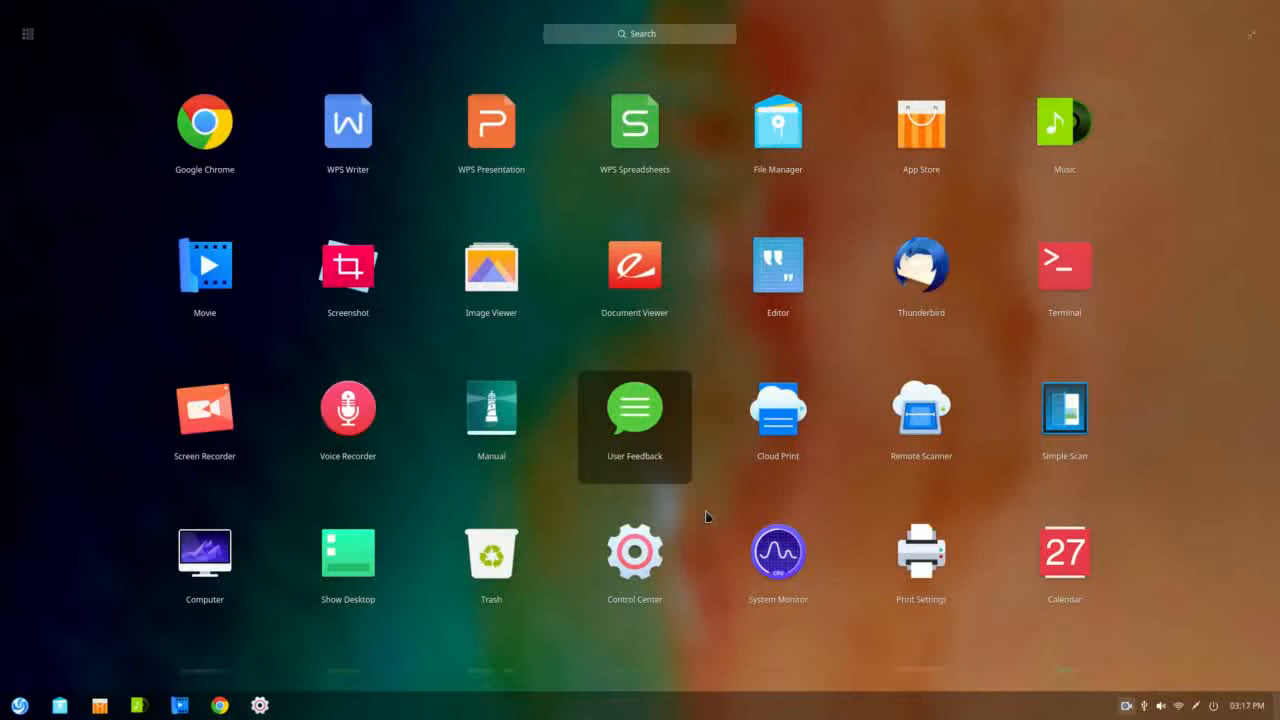
scroll(706, 516, down, 2)
scroll(706, 514, down, 1)
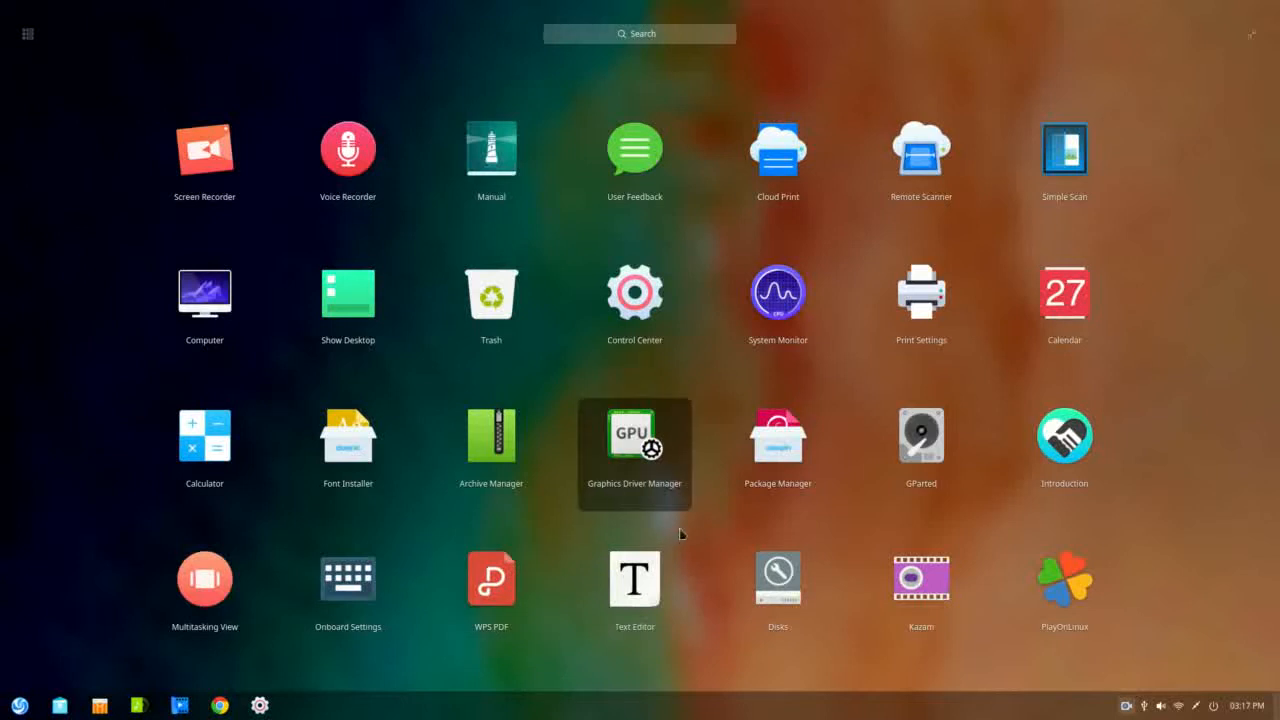
click(1067, 627)
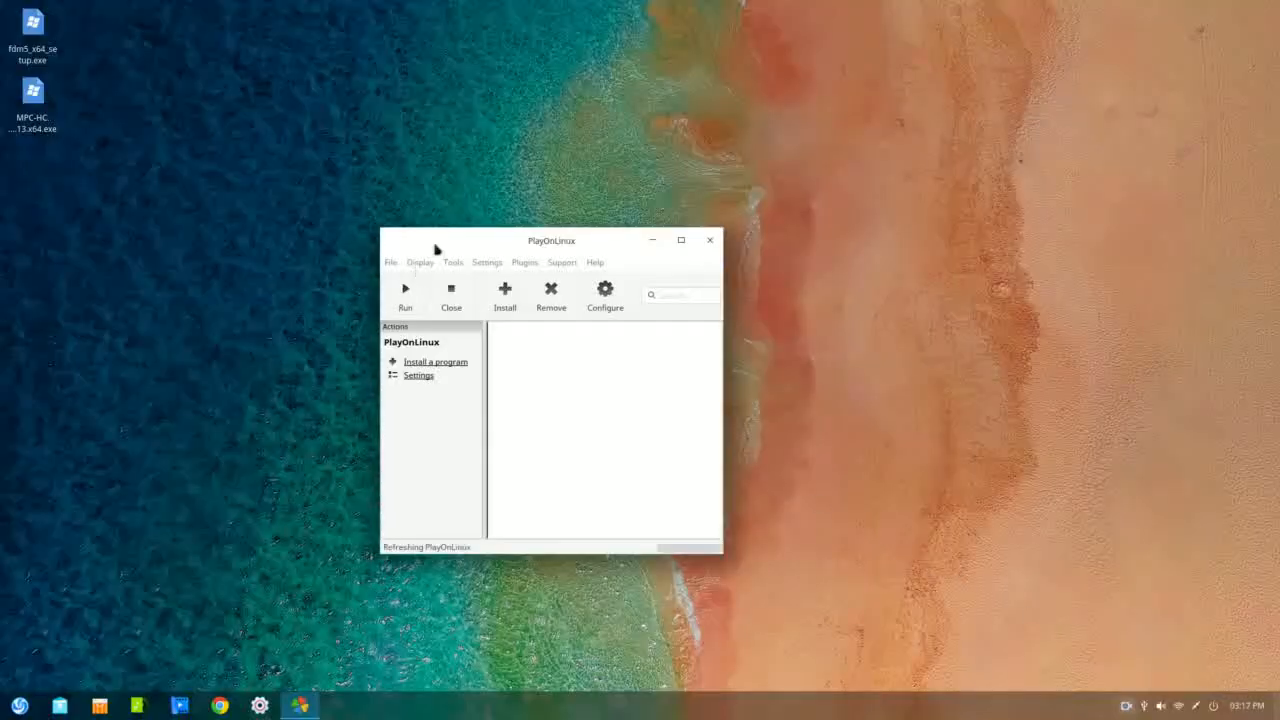
drag(434, 249, 440, 195)
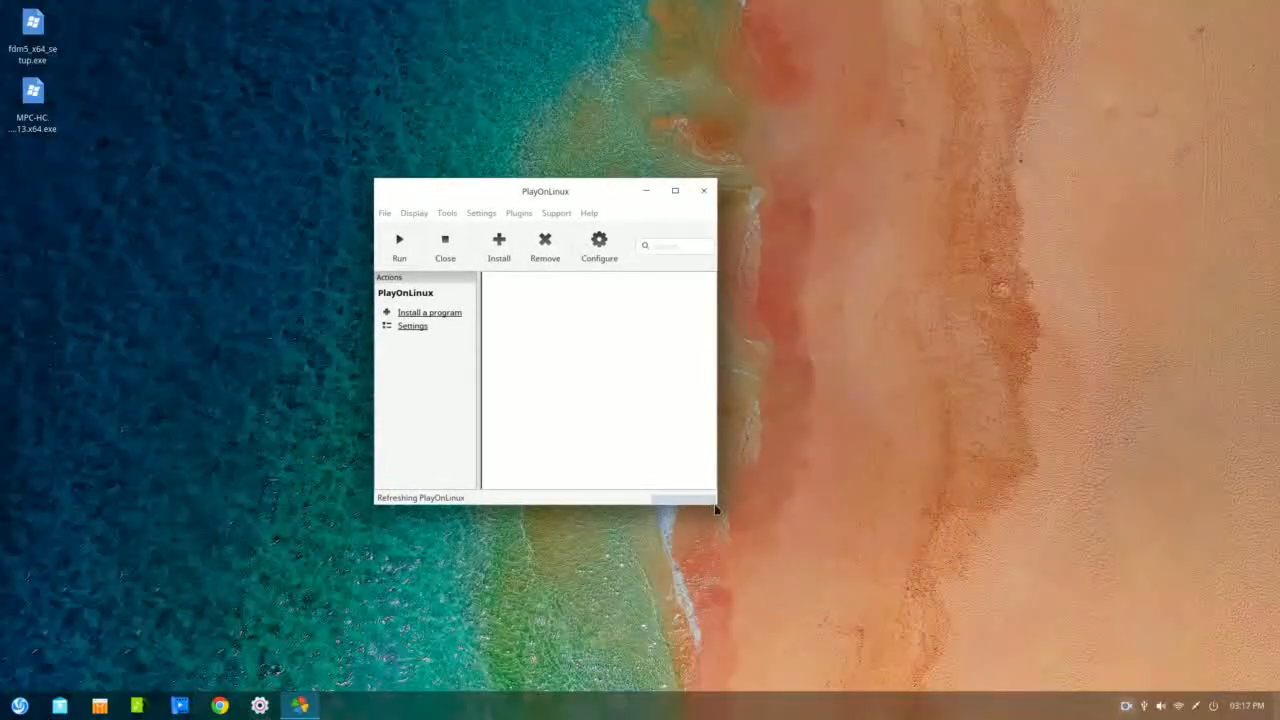
drag(716, 505, 897, 596)
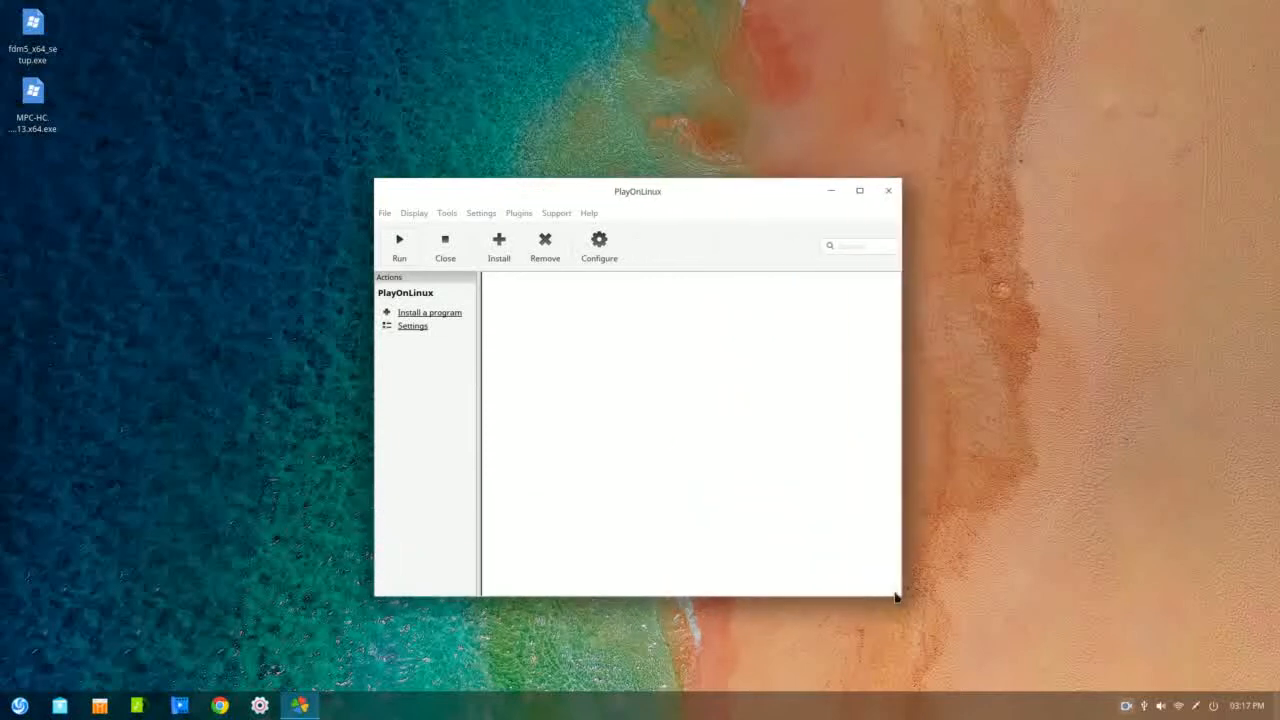
- Start the manual installation wizard for a non-listed program, with its advice page set to "Don't remind me anymore"
click(445, 315)
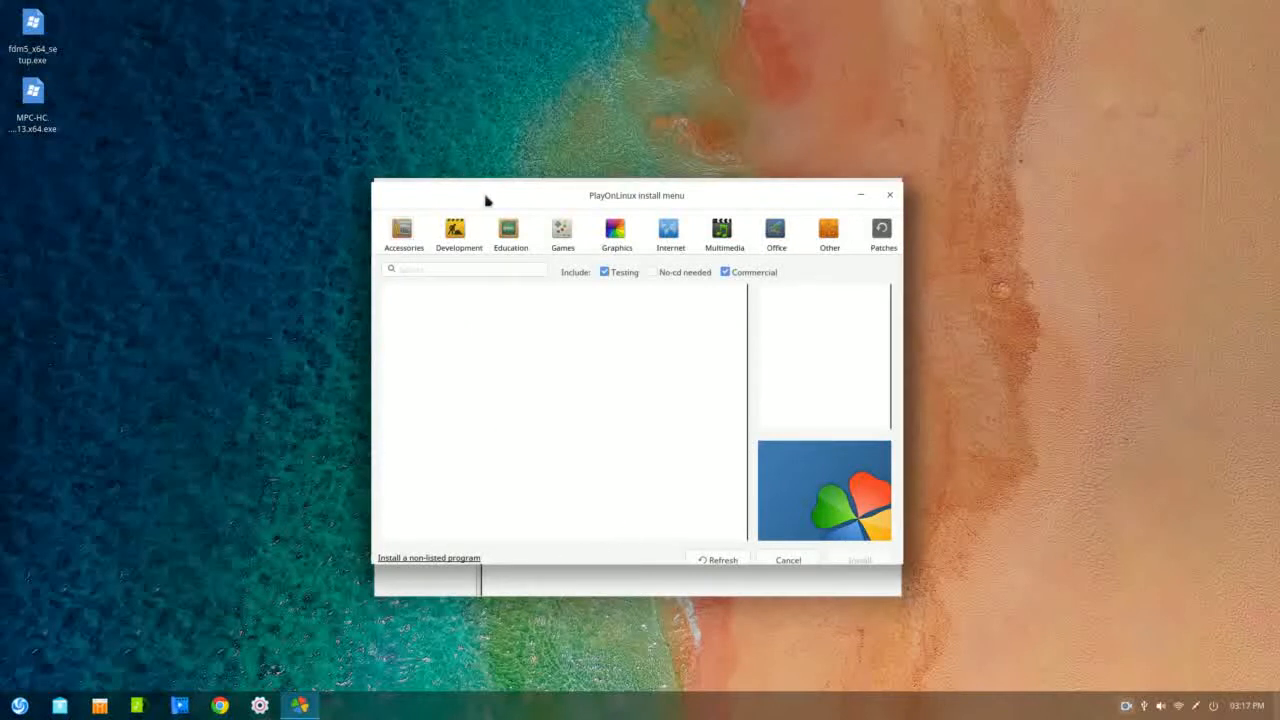
drag(486, 200, 486, 241)
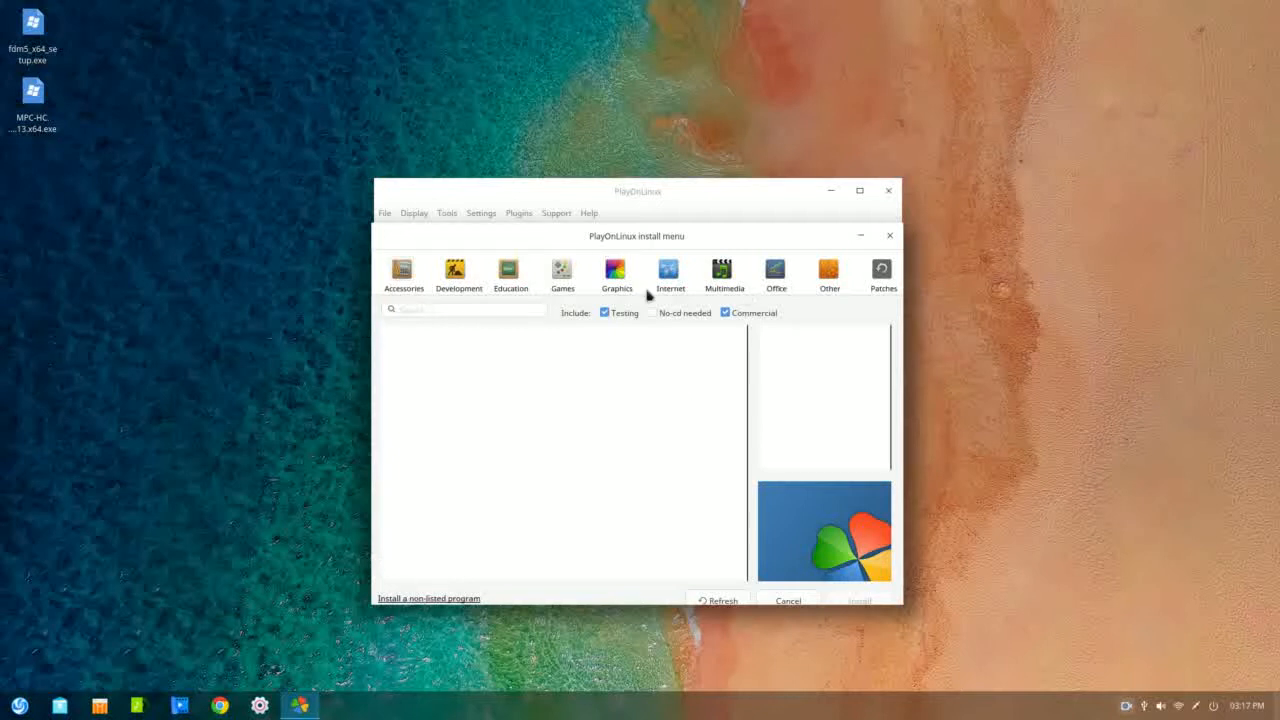
click(410, 600)
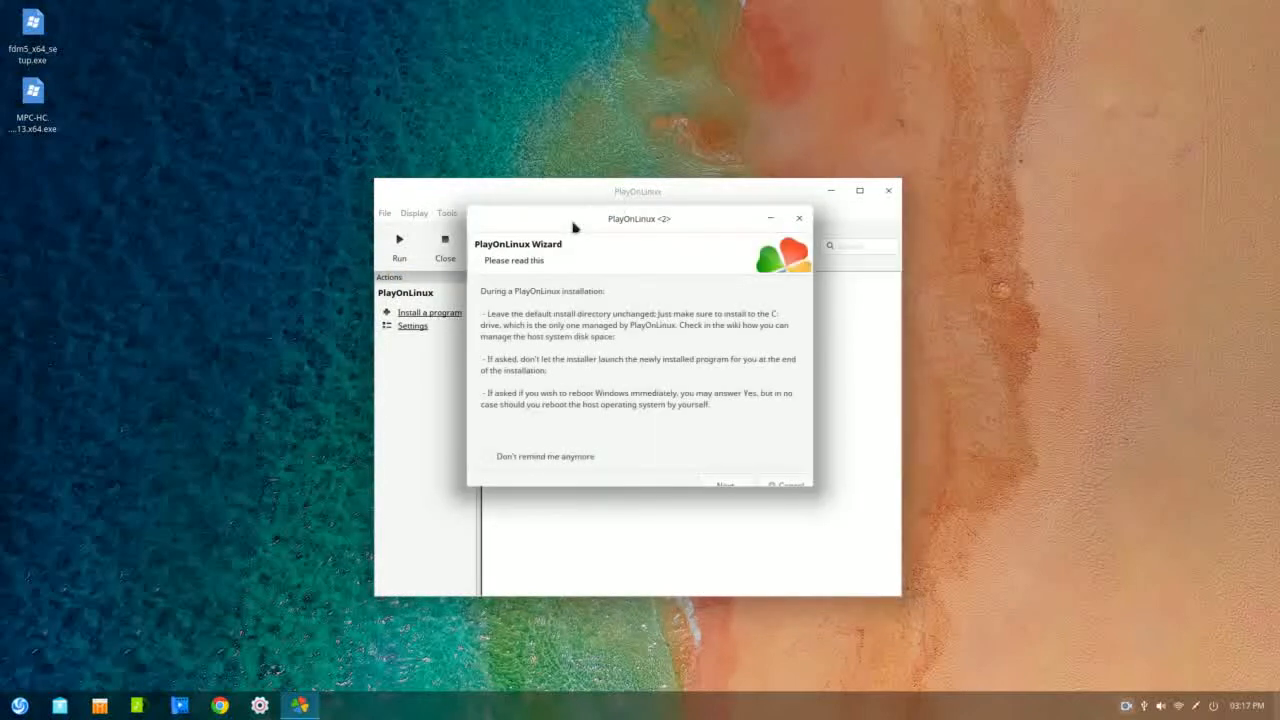
drag(571, 230, 557, 264)
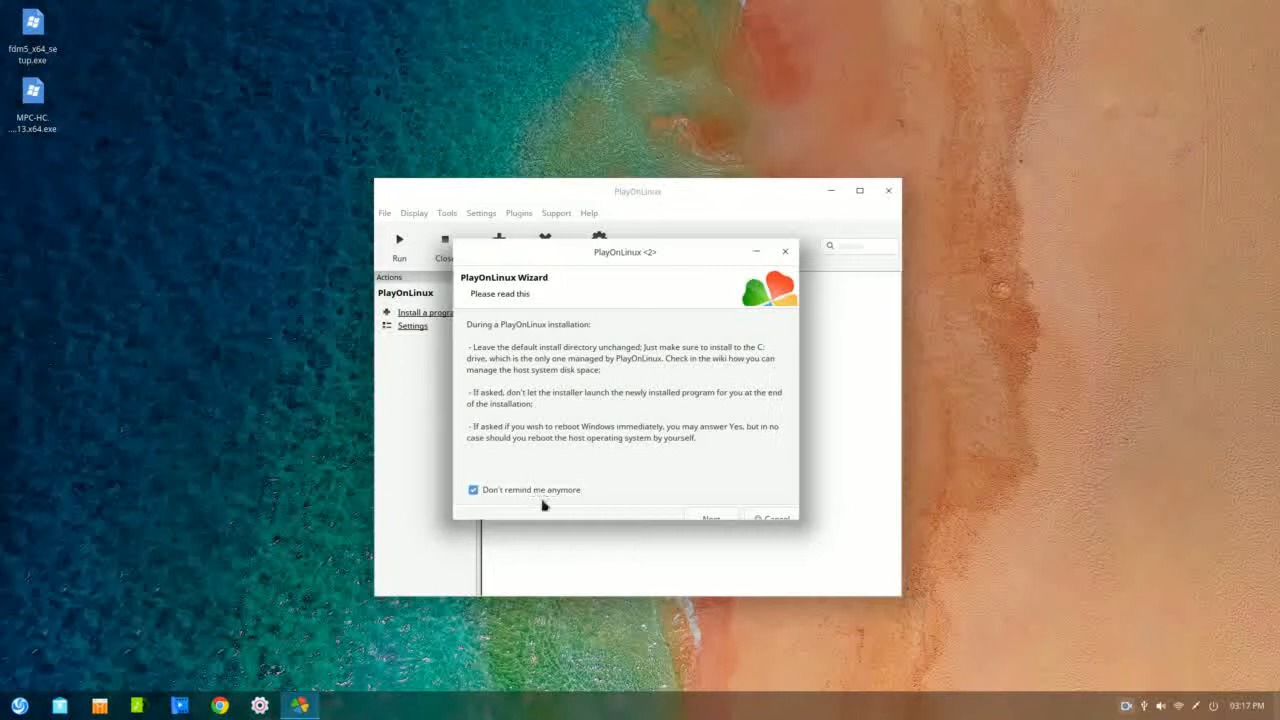
click(718, 517)
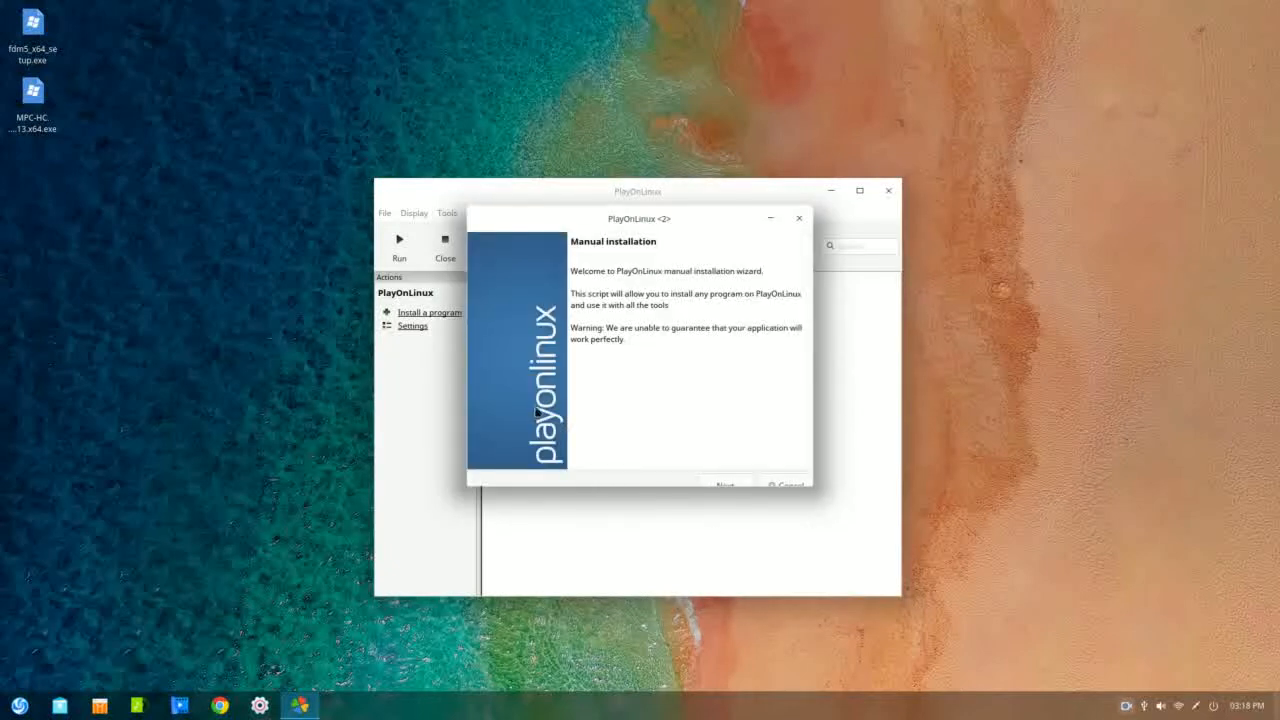
click(725, 484)
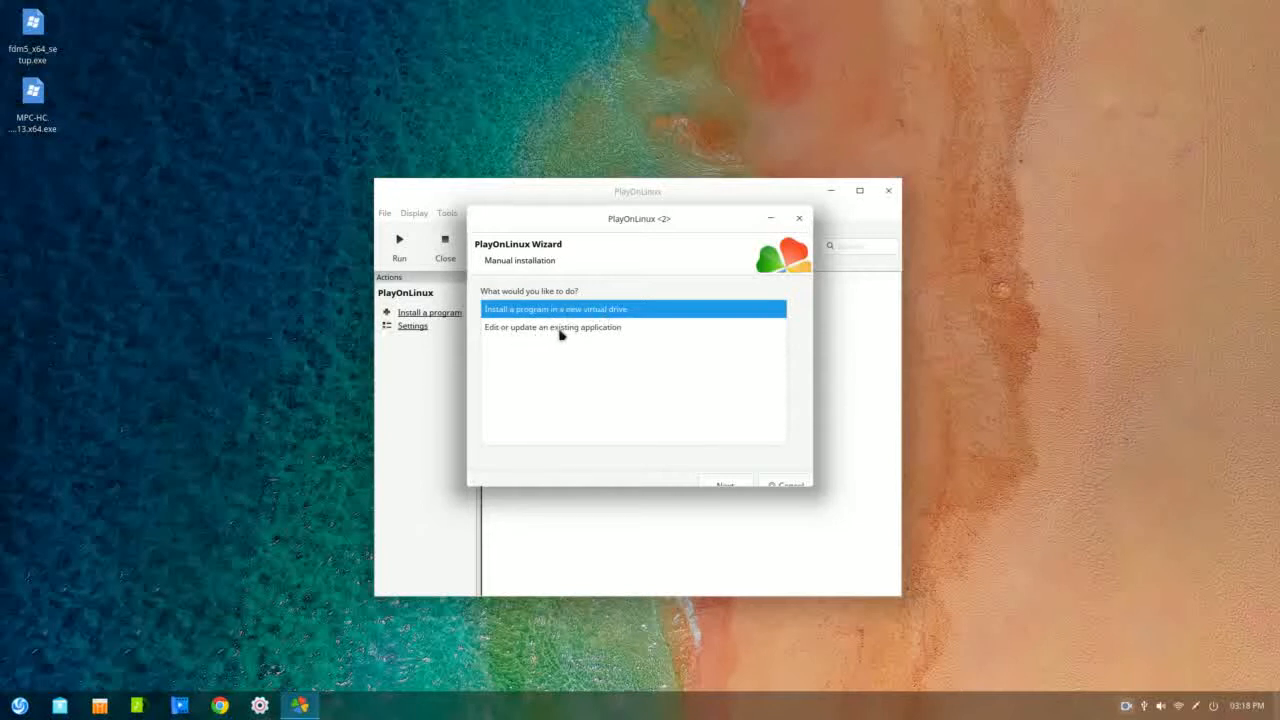
- Choose to edit or update an existing application, show the virtual drives, and continue with the default drive
click(592, 330)
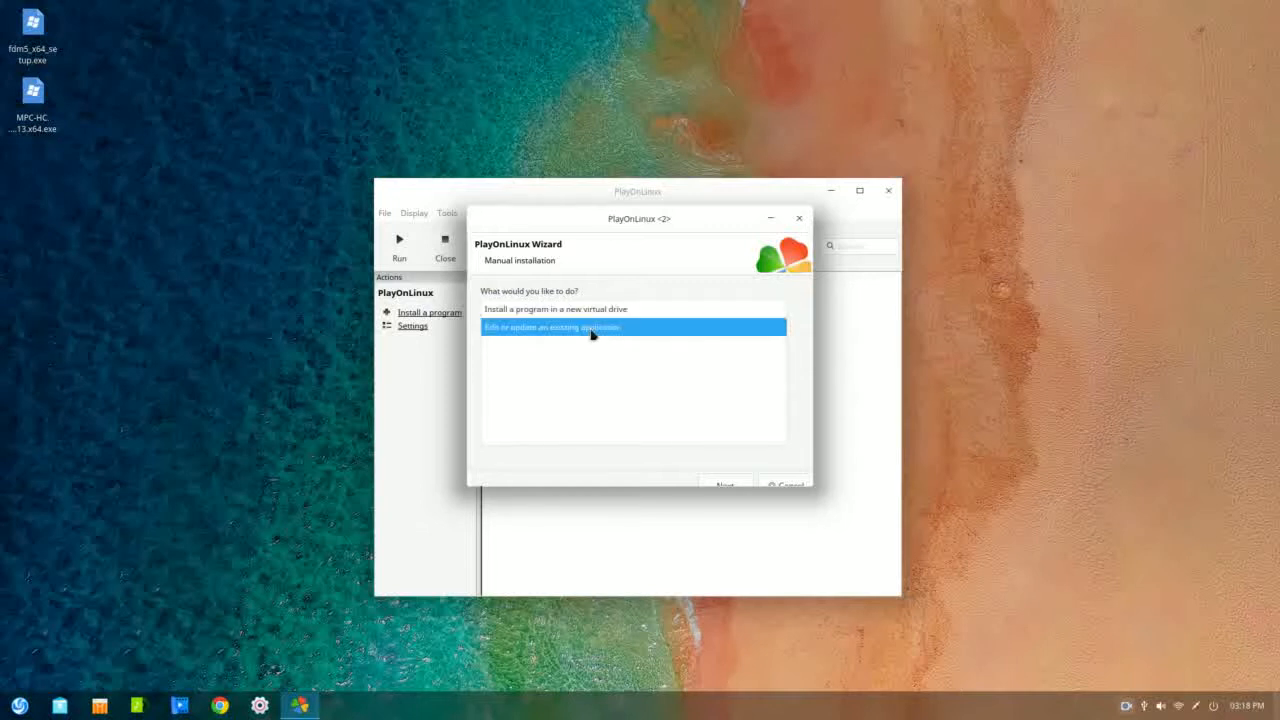
click(739, 484)
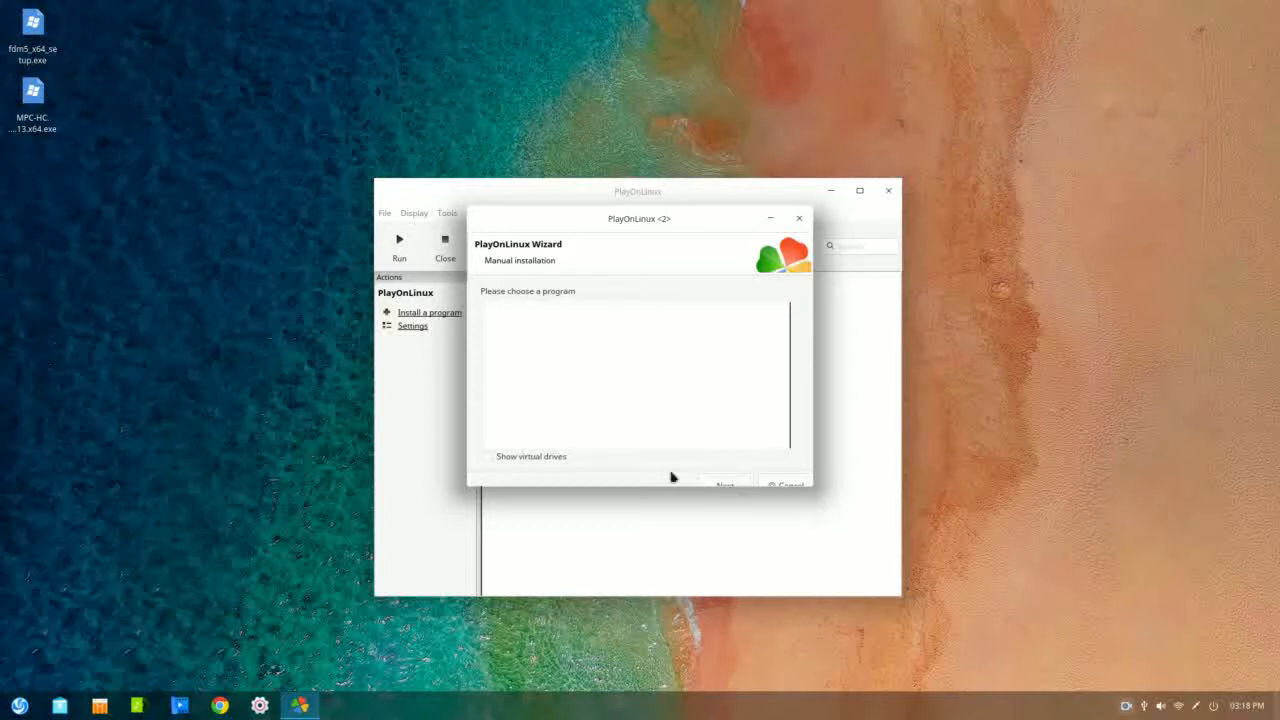
click(551, 458)
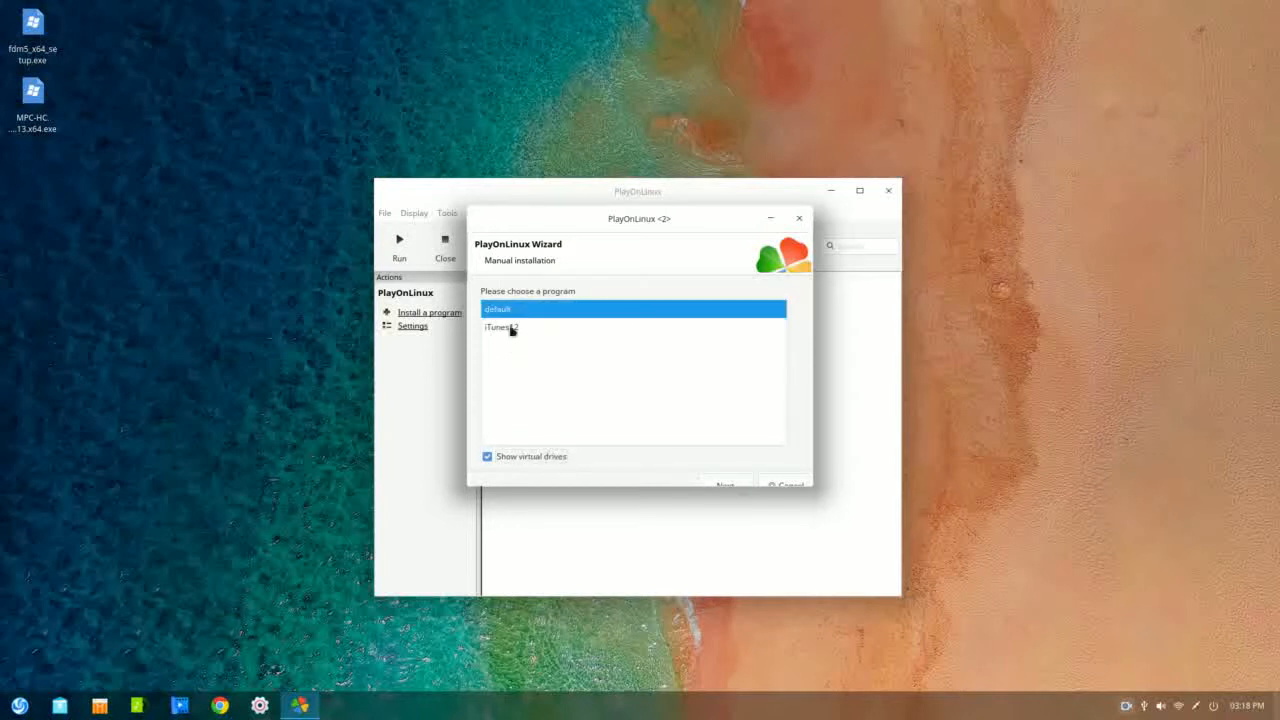
click(728, 484)
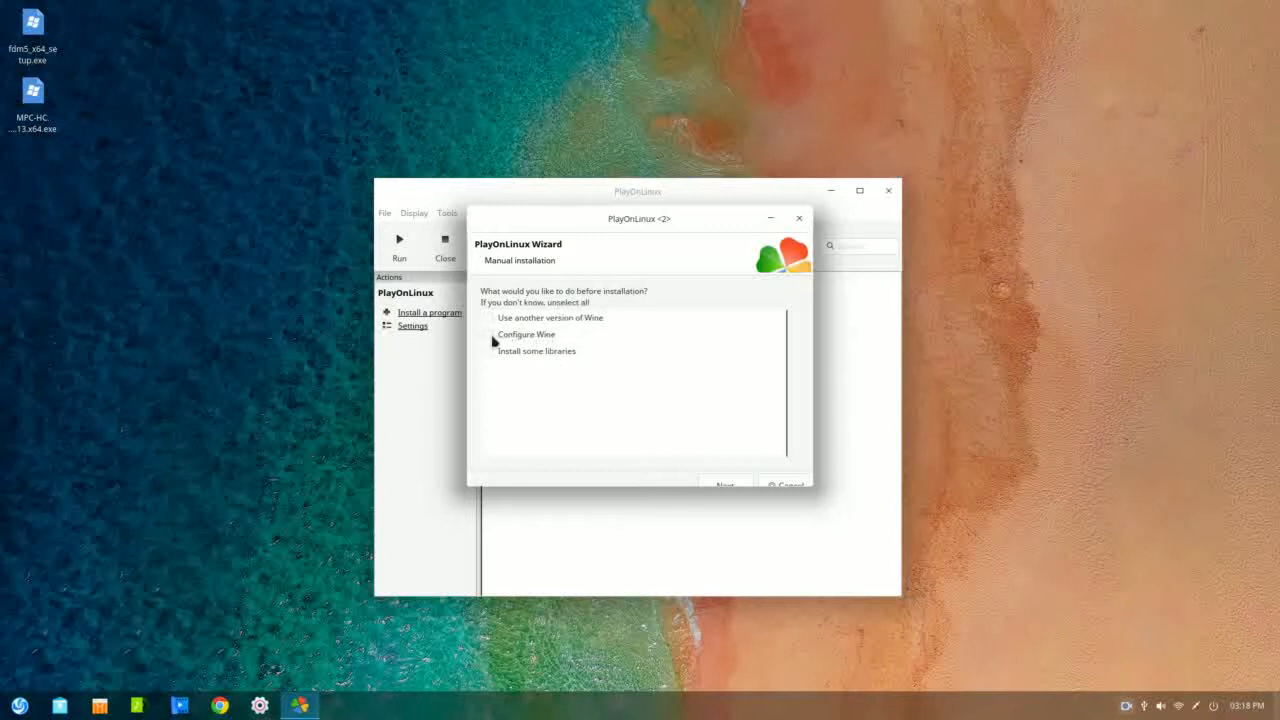
- Include Configure Wine before a 64 bits windows installation, and accept the Wine configuration with its default settings
click(743, 484)
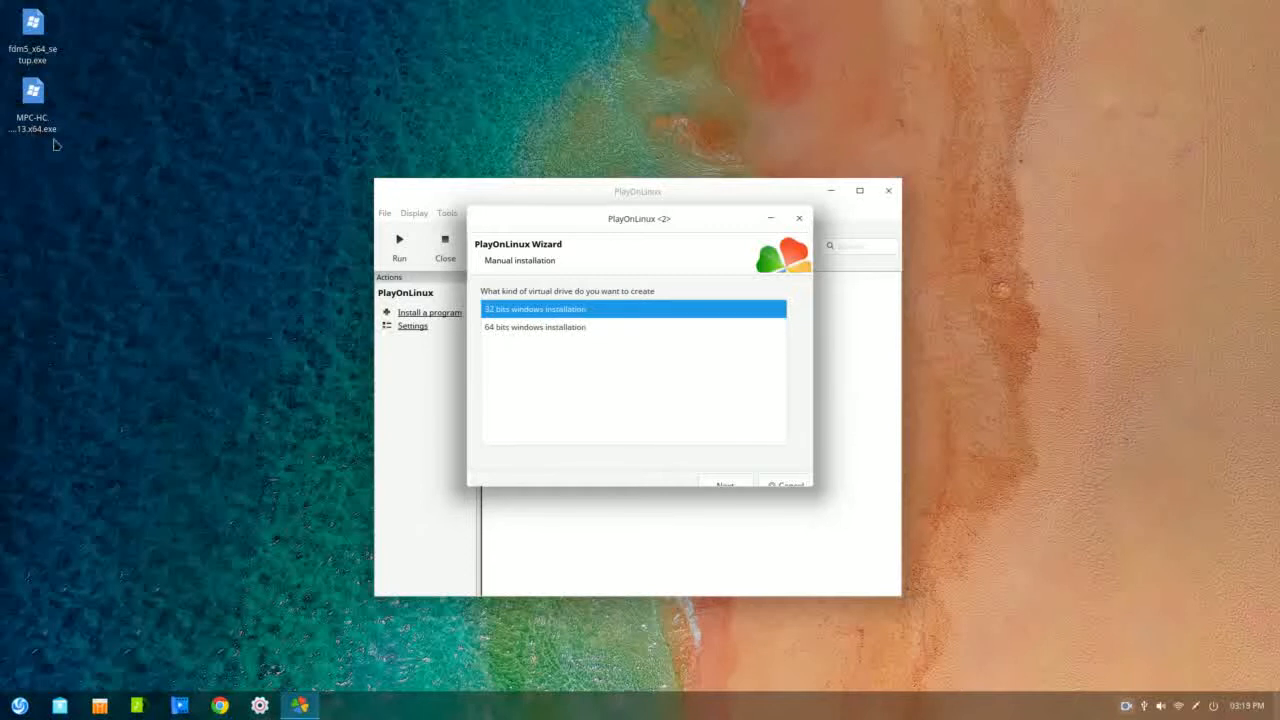
click(551, 328)
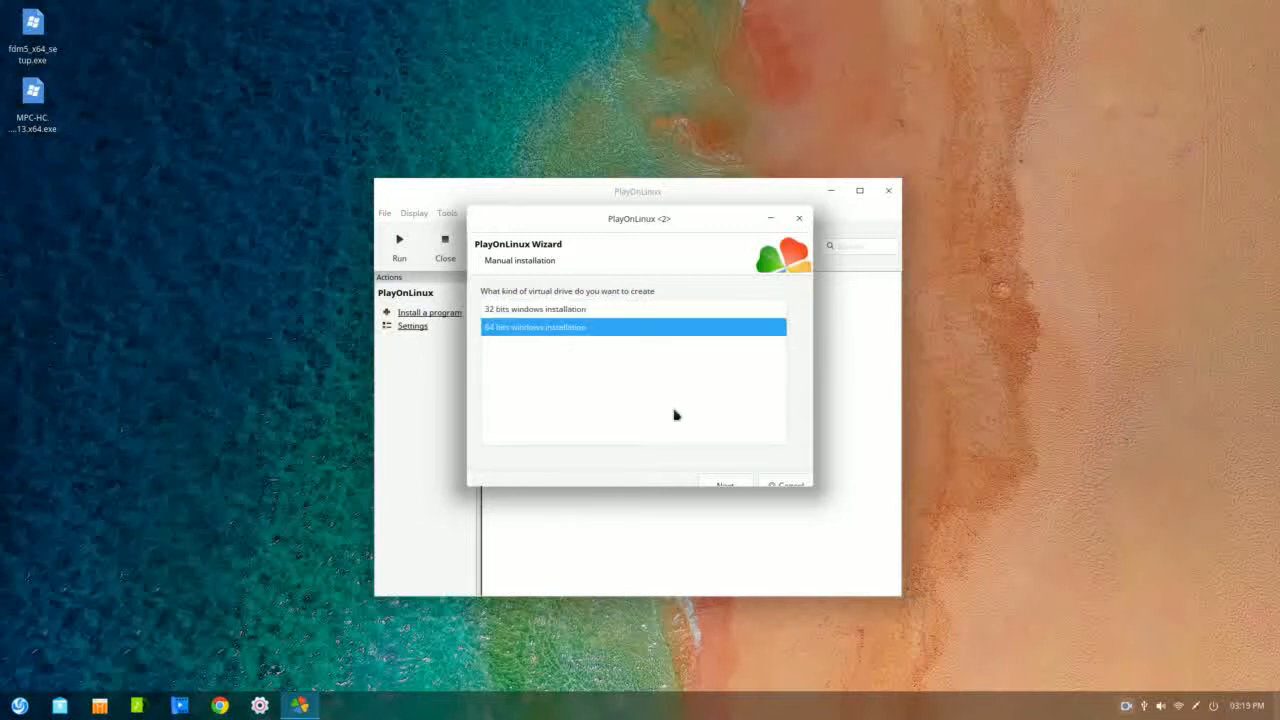
click(722, 485)
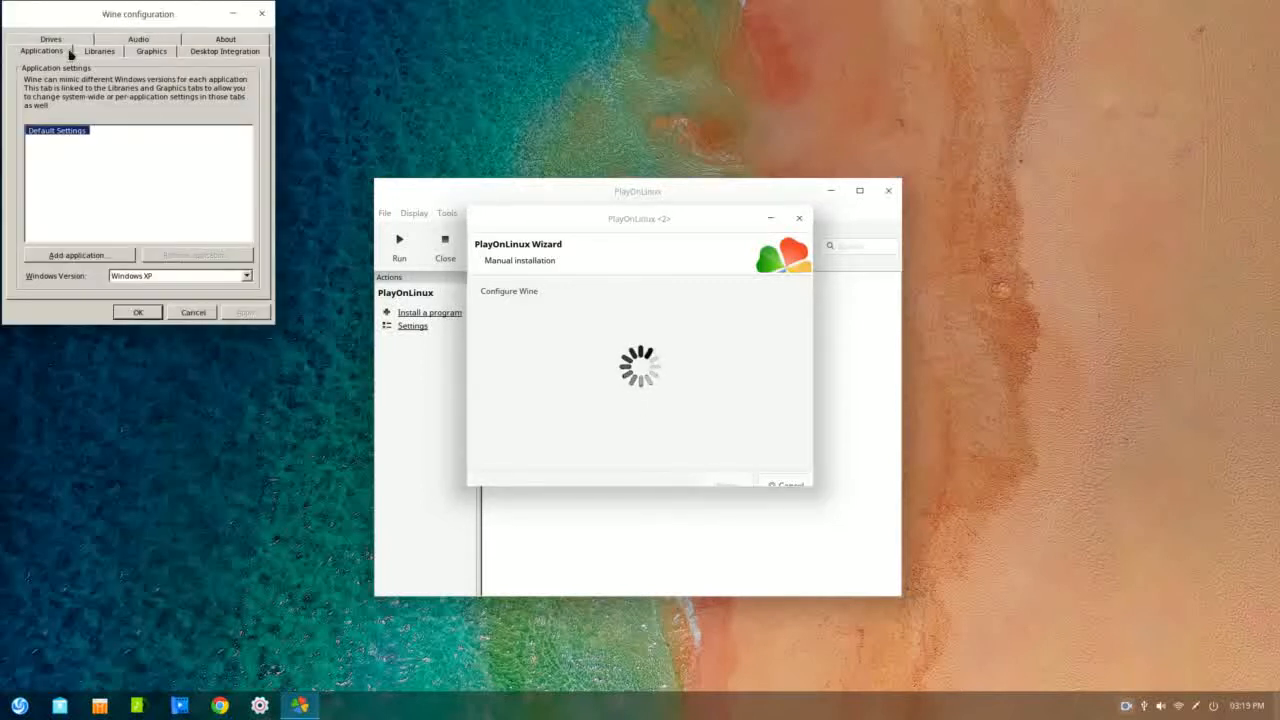
drag(63, 17, 160, 212)
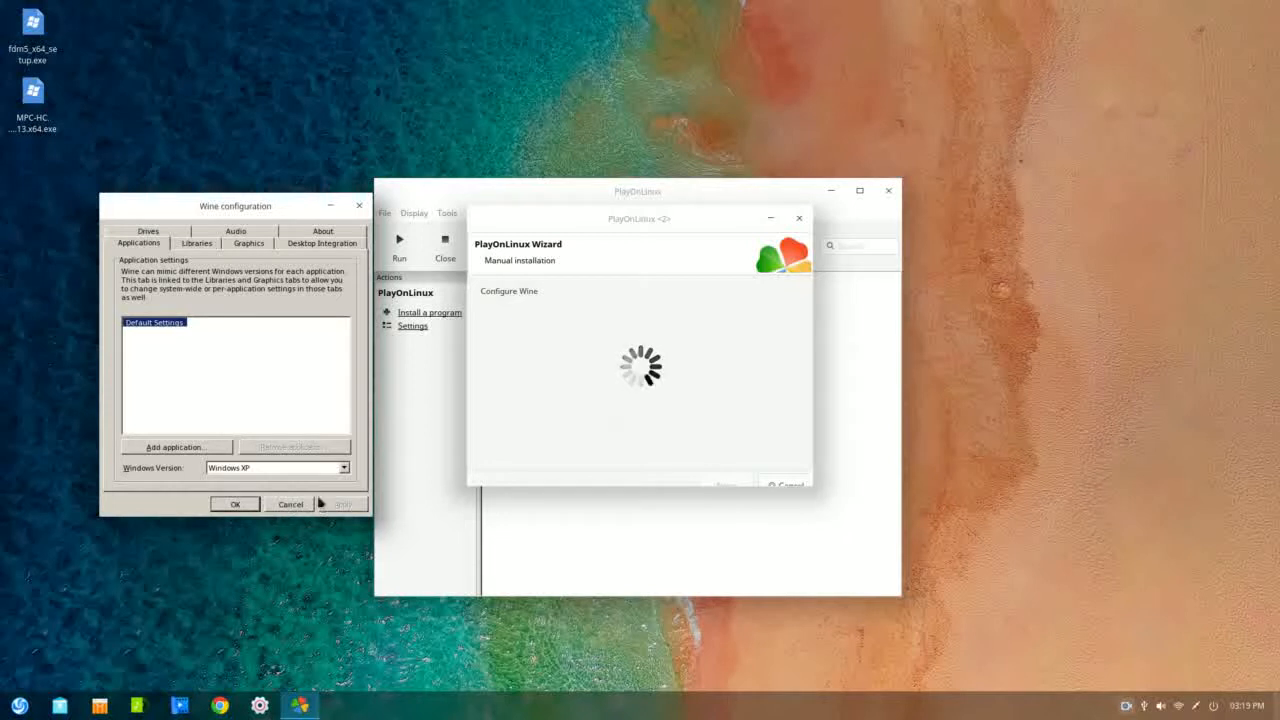
click(230, 504)
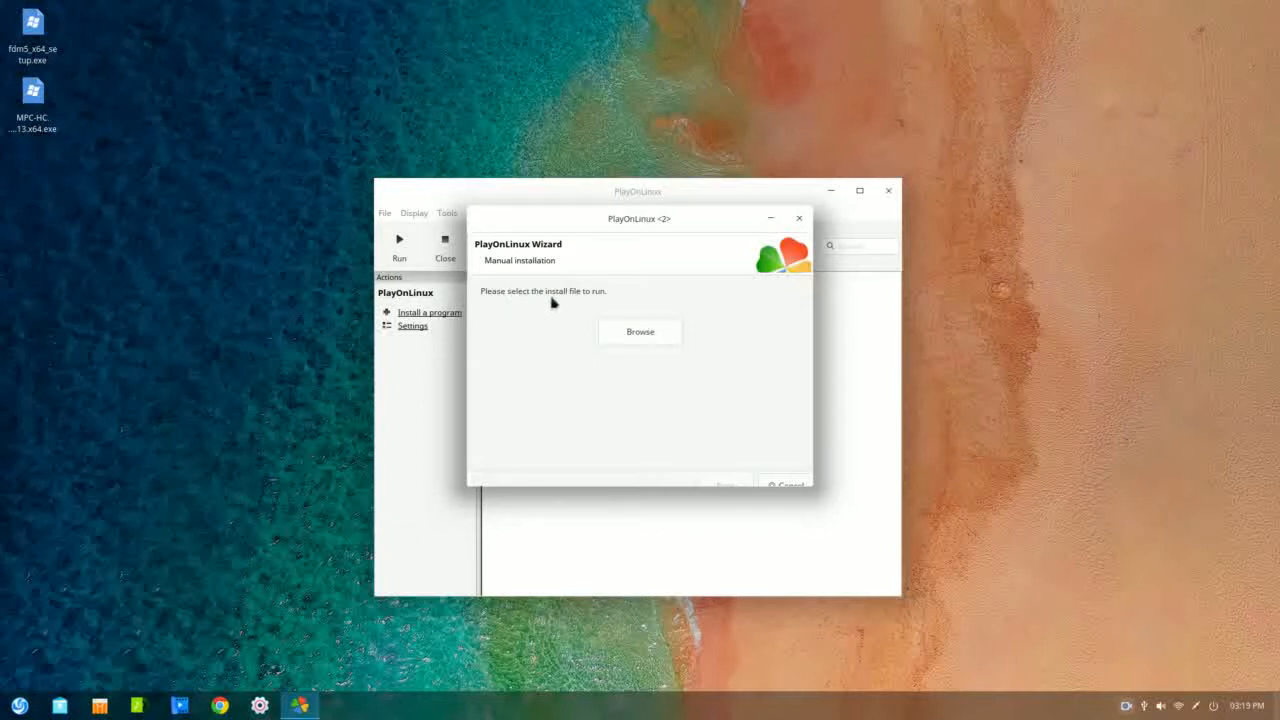
- Select MPC-HC.1.7.13.x64.exe from the Desktop folder as the install file and start its installation
click(627, 342)
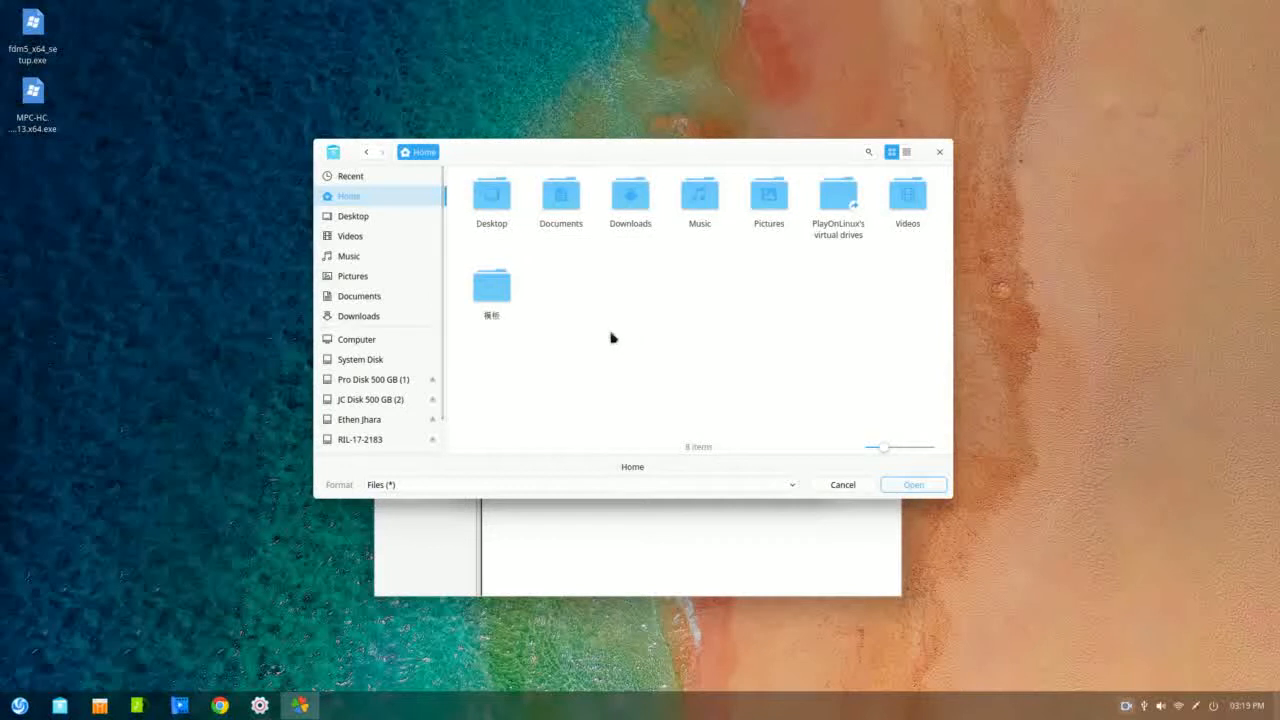
click(343, 217)
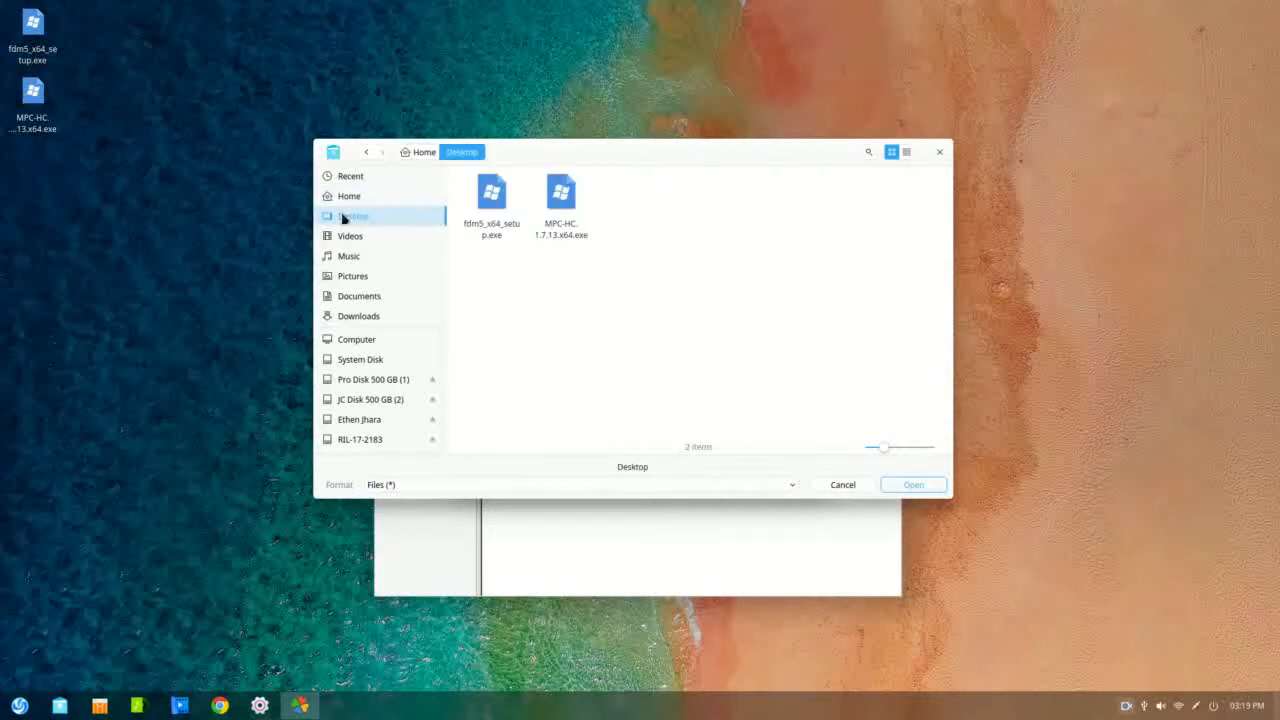
click(559, 236)
click(614, 320)
click(560, 192)
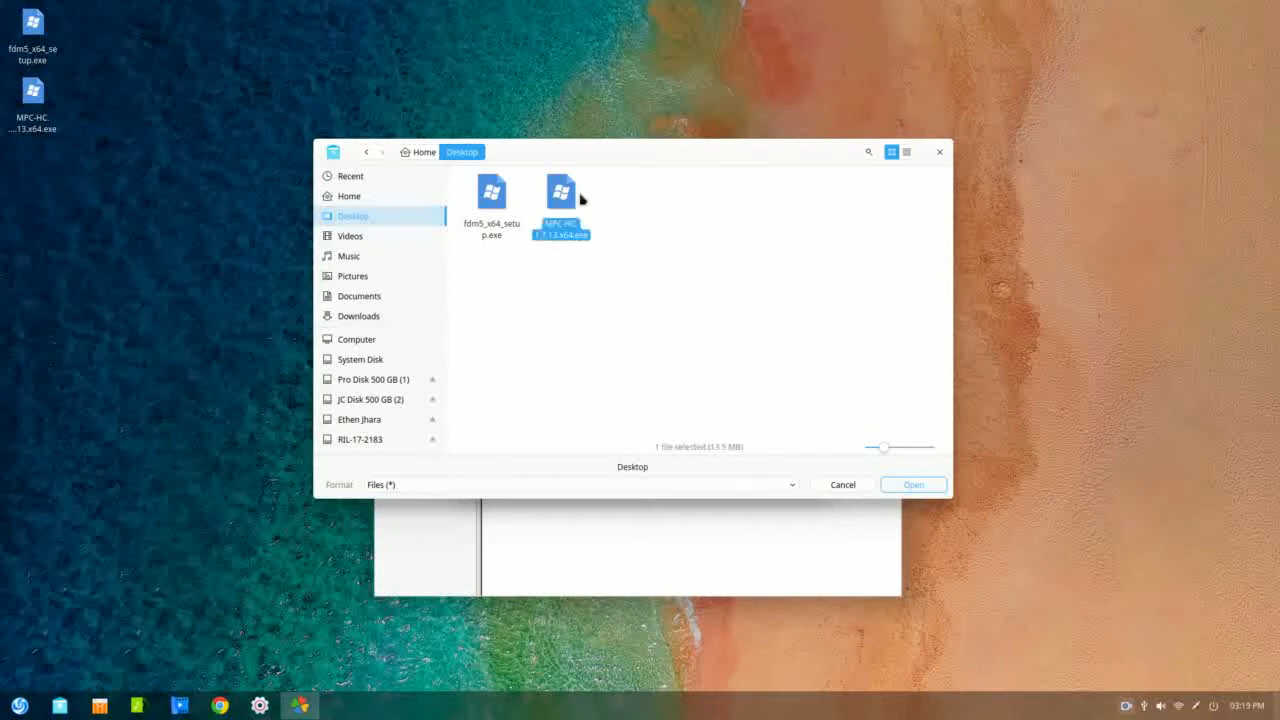
click(906, 486)
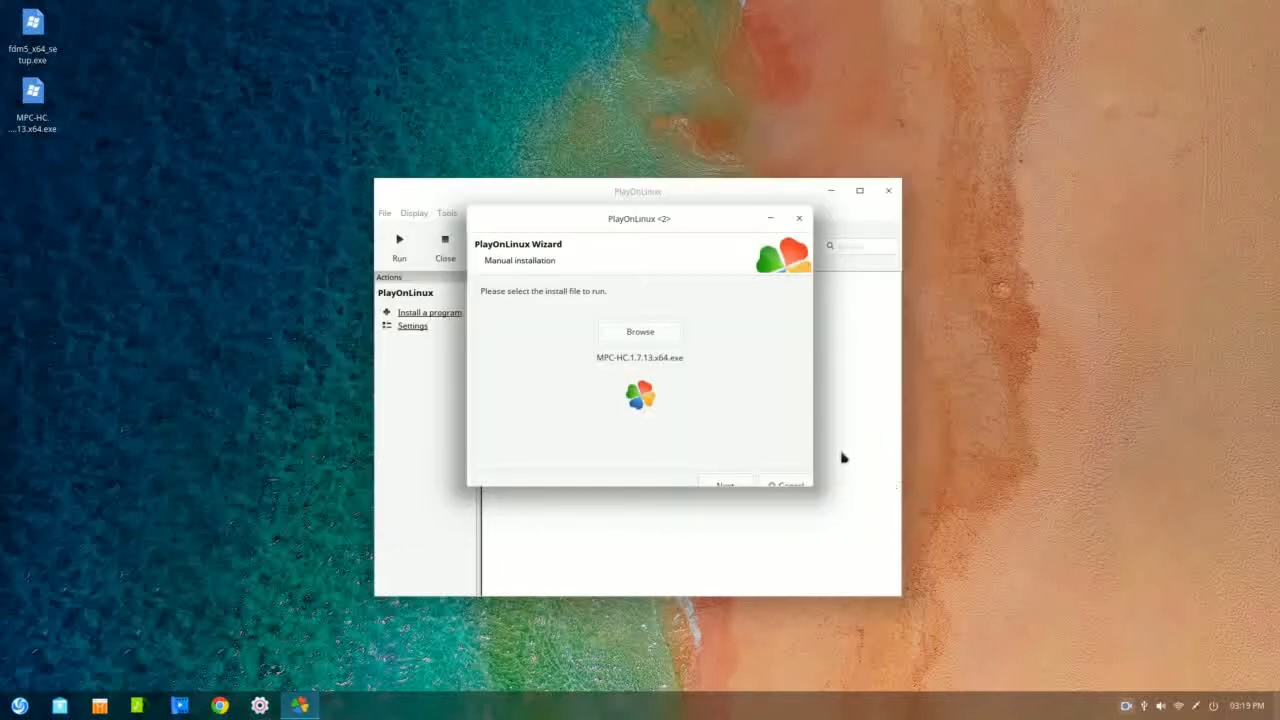
click(743, 482)
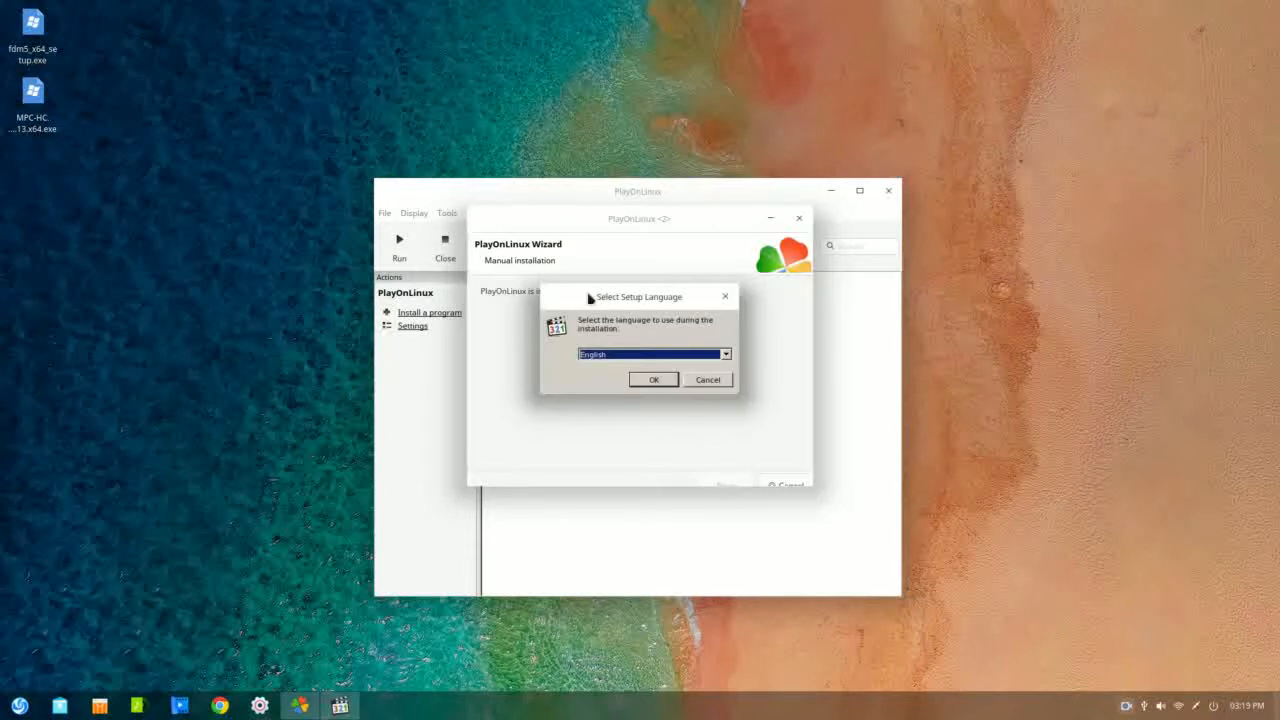
- Install MPC-HC in English, keeping the desktop shortcut option for the current user only
drag(589, 298, 574, 314)
click(640, 396)
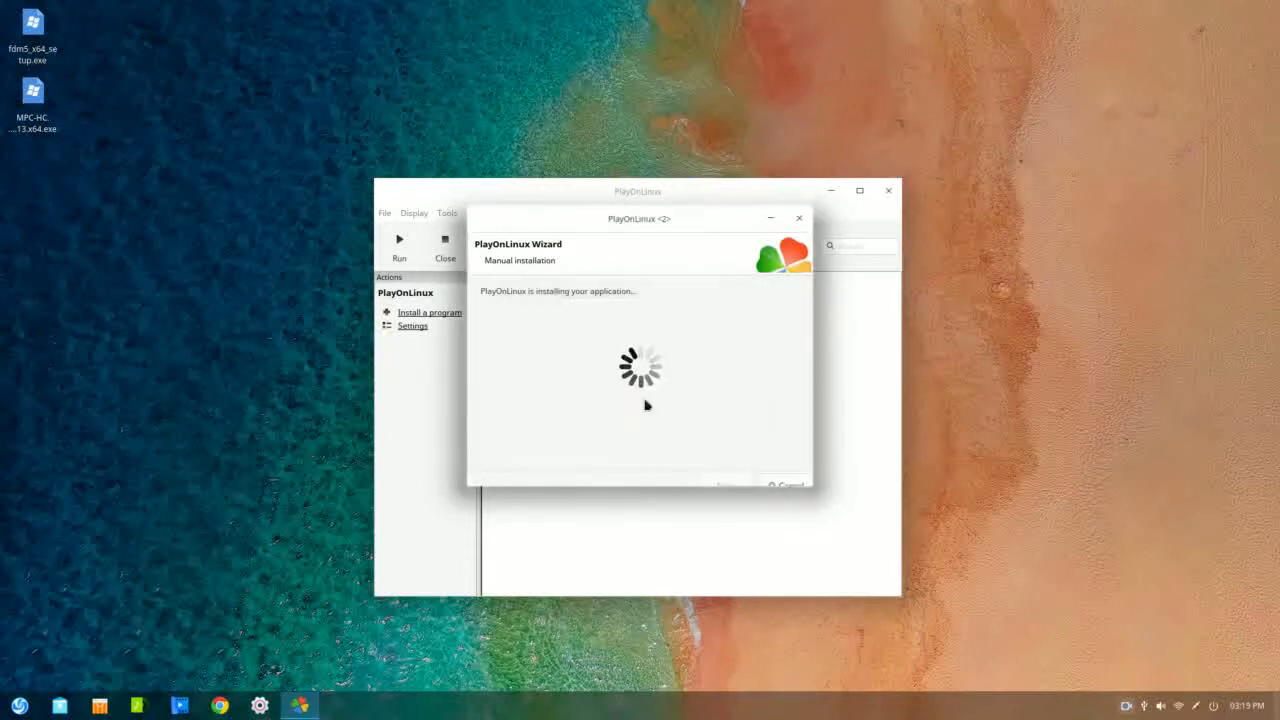
click(710, 458)
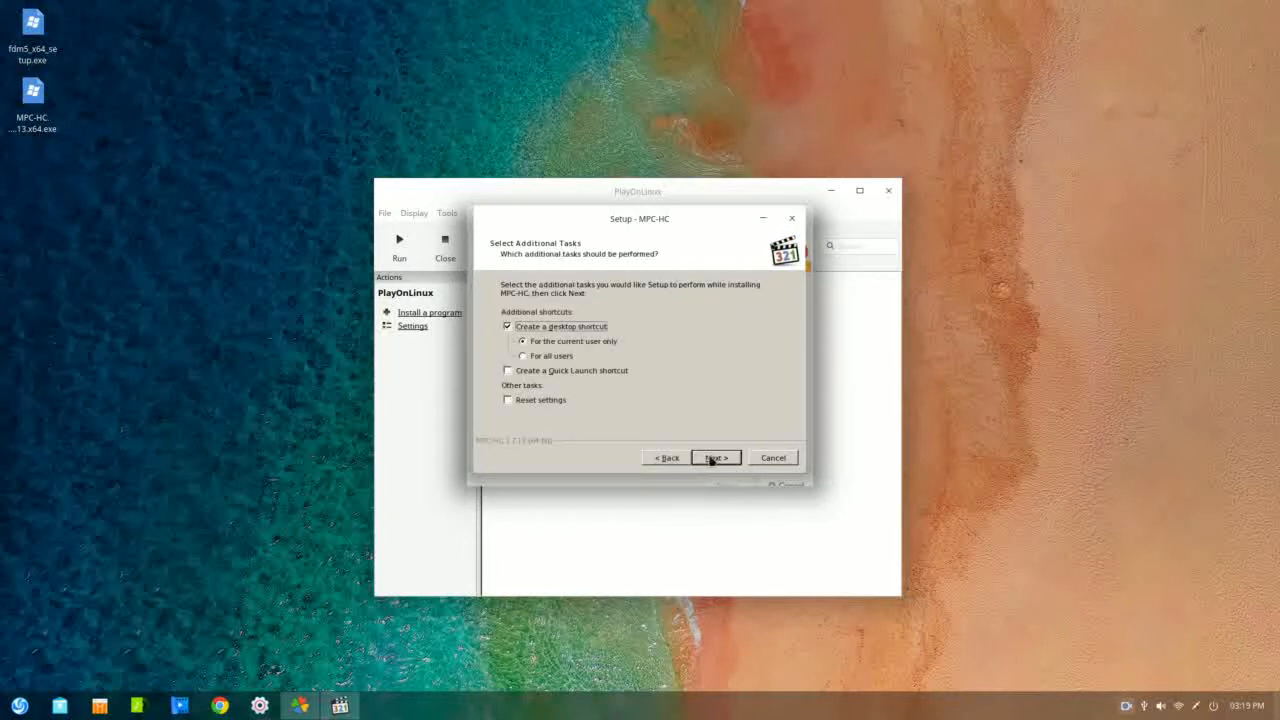
click(711, 458)
click(717, 458)
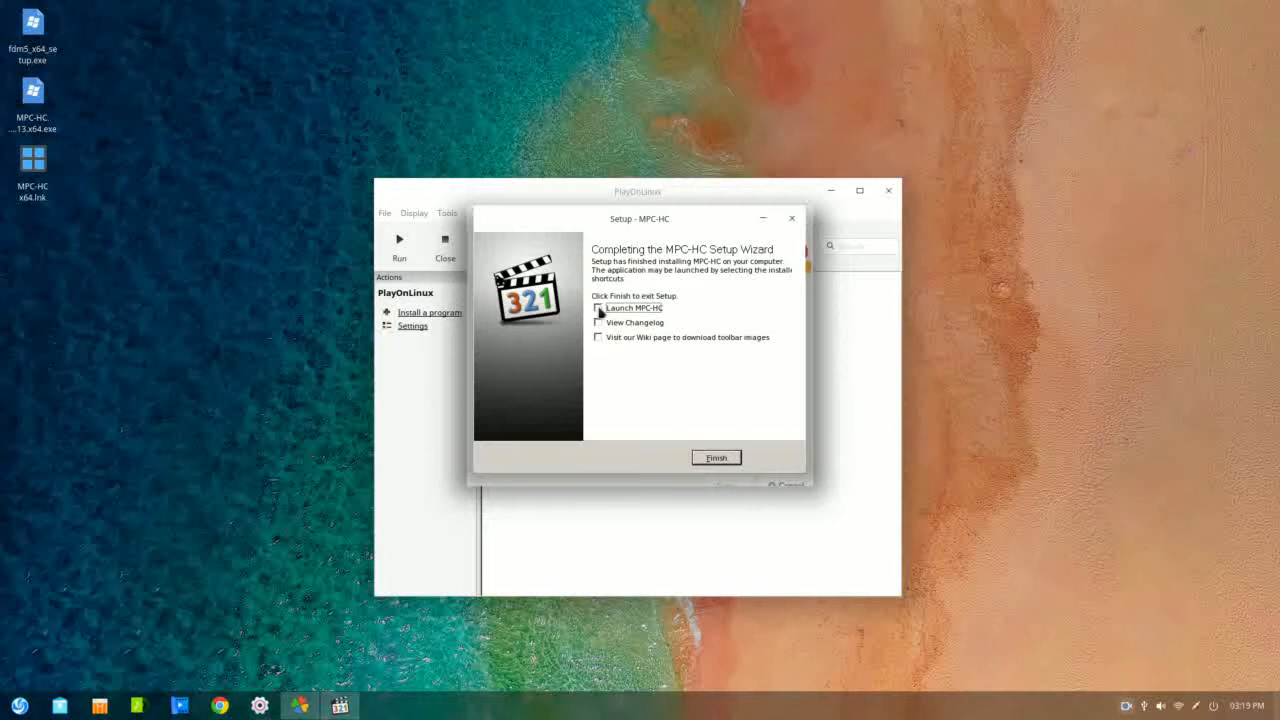
- Finish the MPC-HC setup with Launch MPC-HC enabled, and move the player window clear of the wizard
click(598, 309)
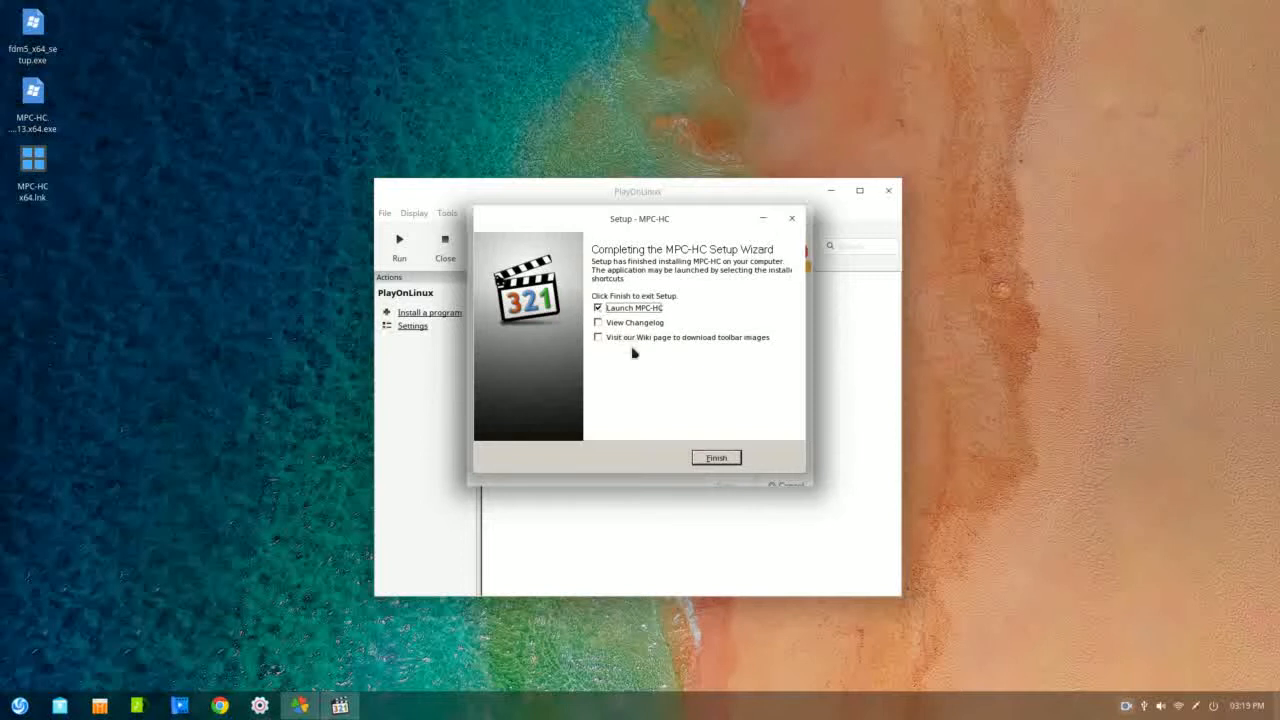
click(716, 459)
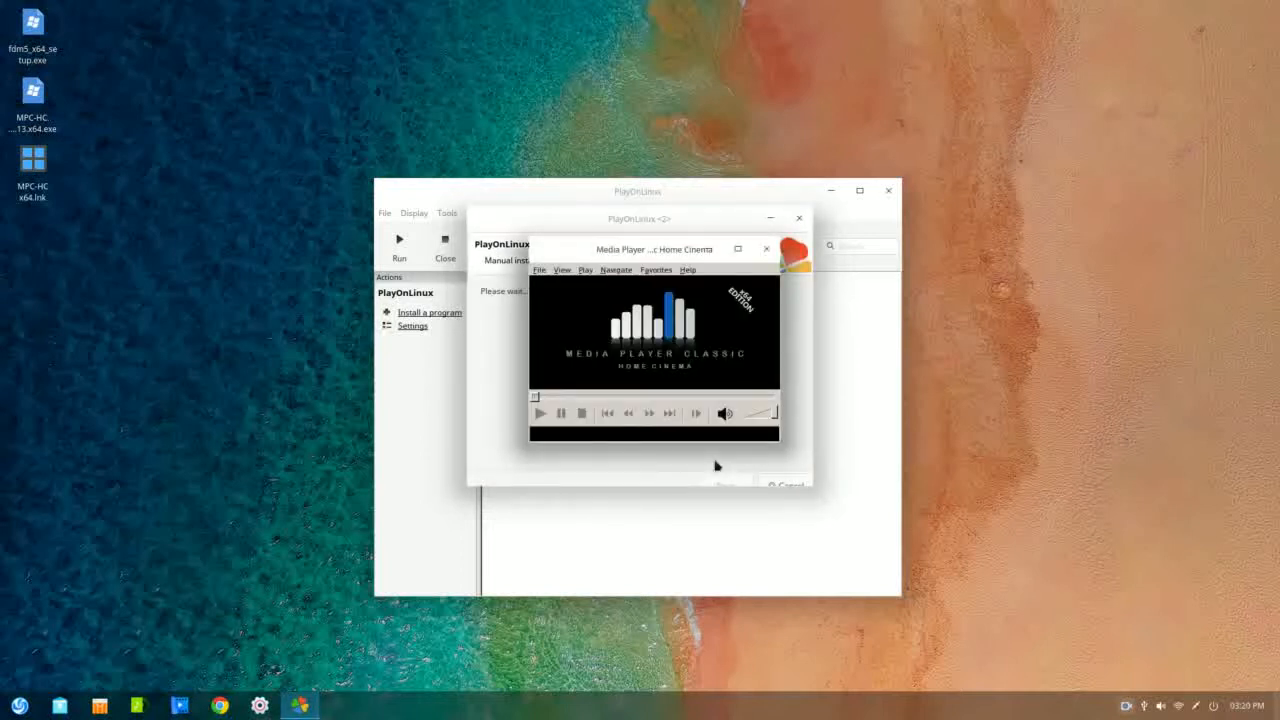
drag(640, 249, 208, 345)
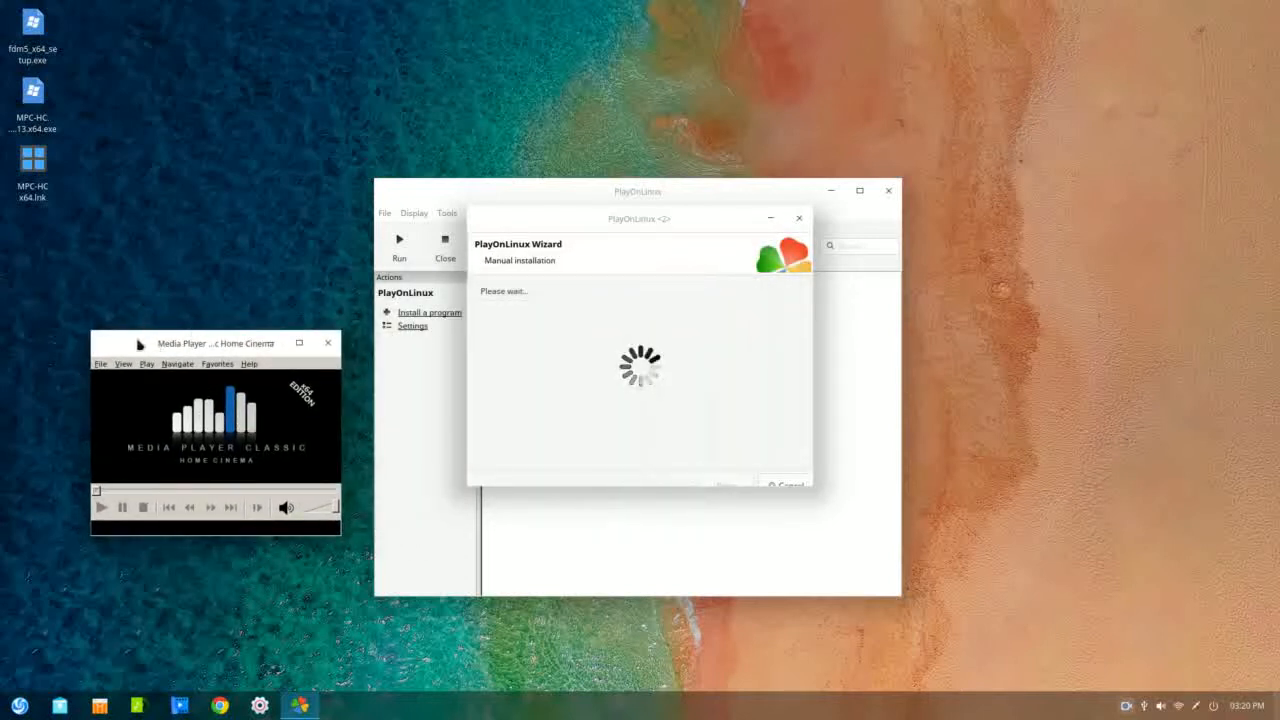
- Close the Media Player Classic window and complete the manual installation with the "I don't want to make another shortcut" option
drag(138, 344, 107, 269)
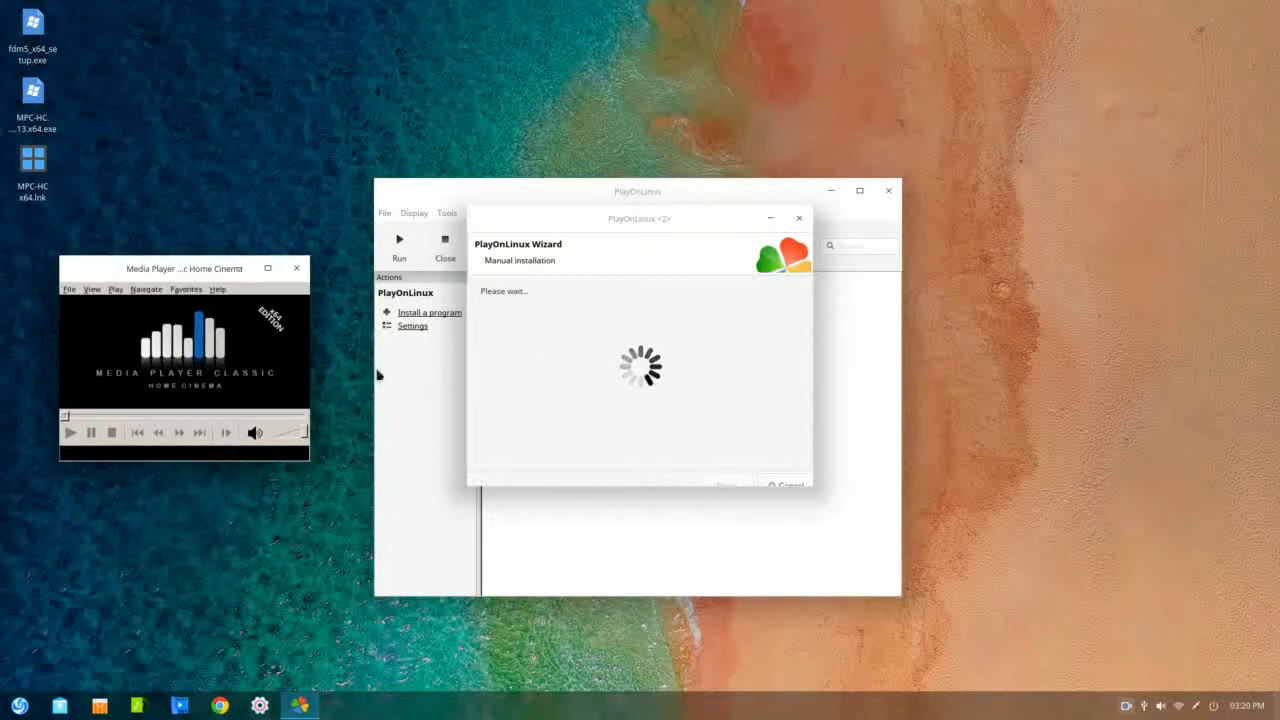
click(298, 270)
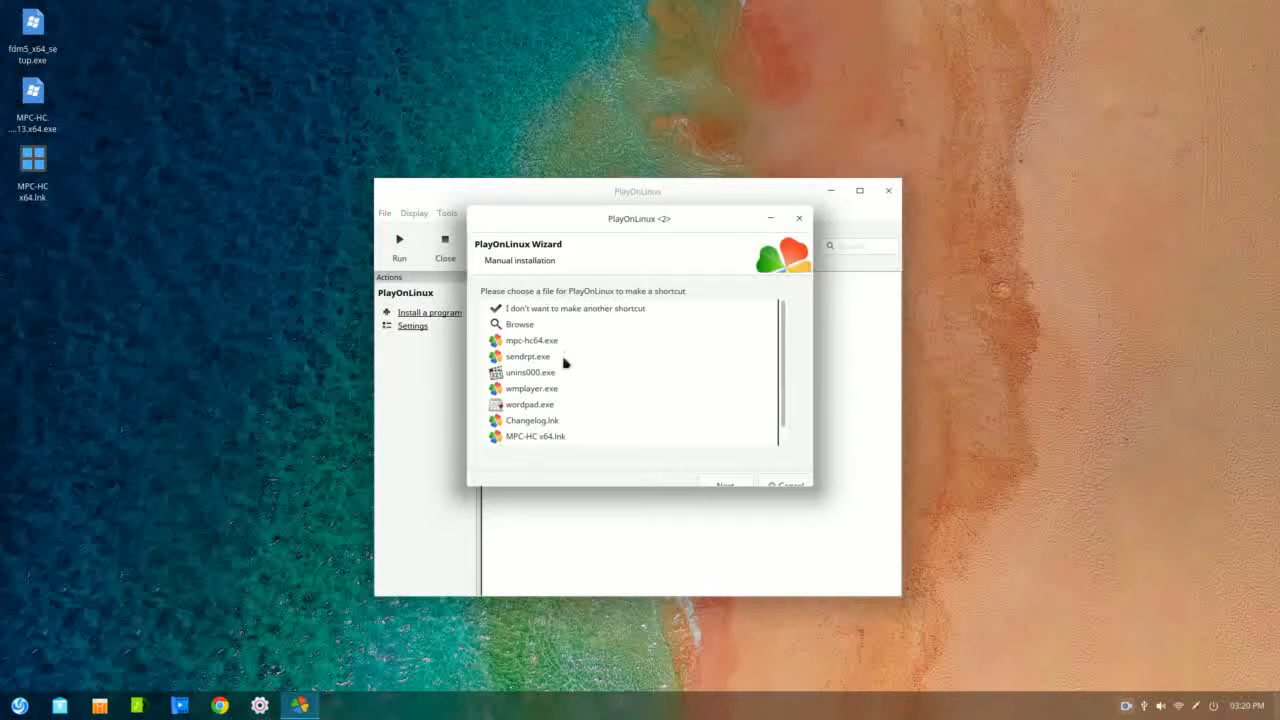
scroll(565, 362, down, 1)
scroll(565, 362, up, 1)
click(561, 313)
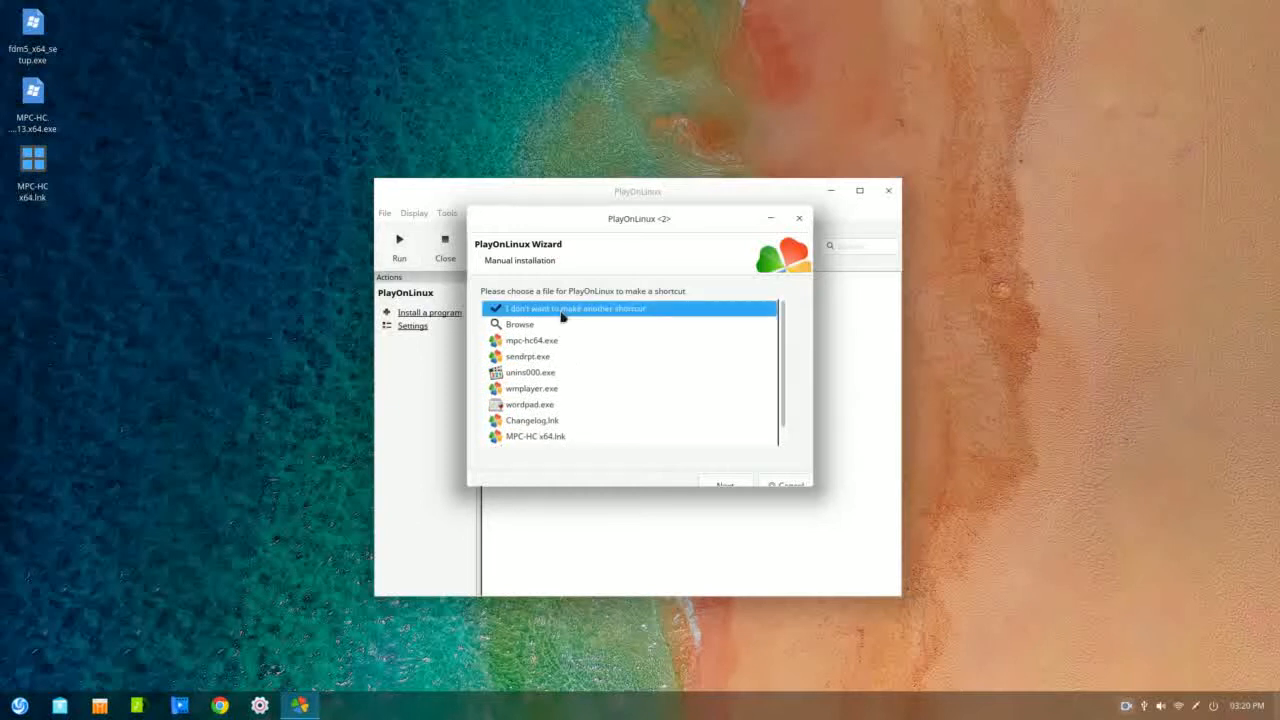
click(733, 484)
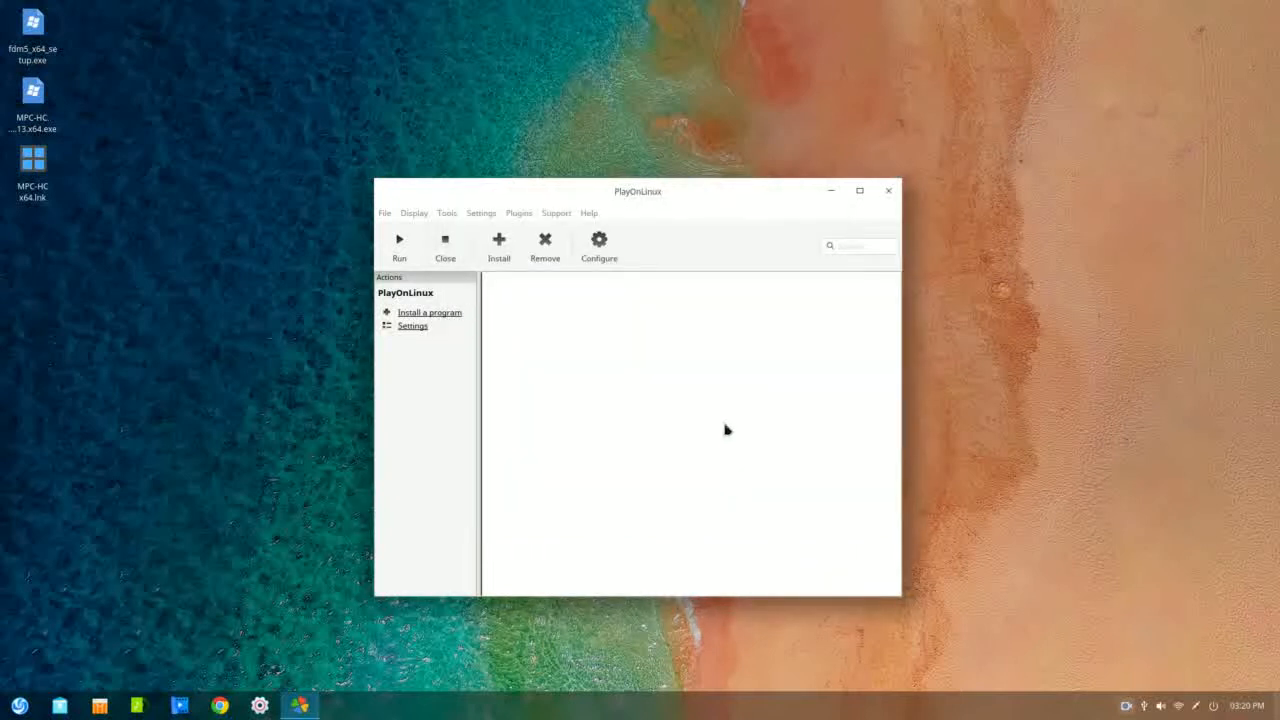
- Close PlayOnLinux and agree to close all of its windows
click(886, 196)
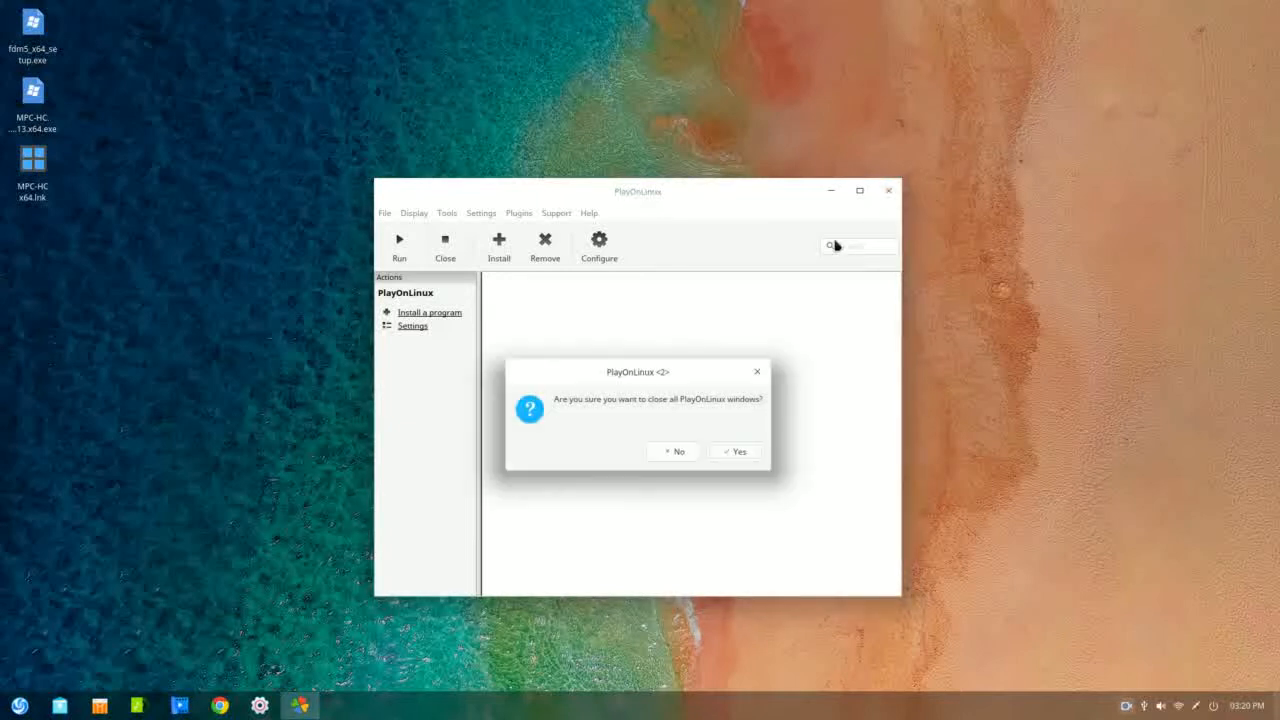
click(740, 452)
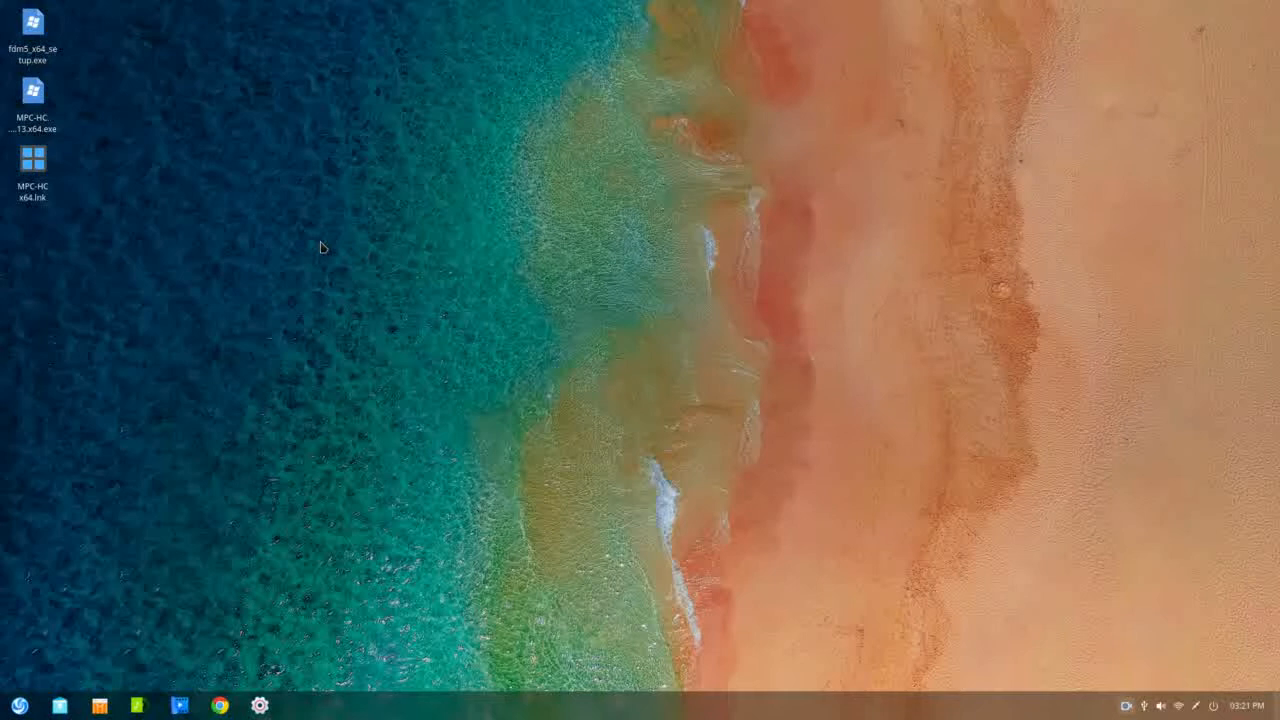
click(42, 197)
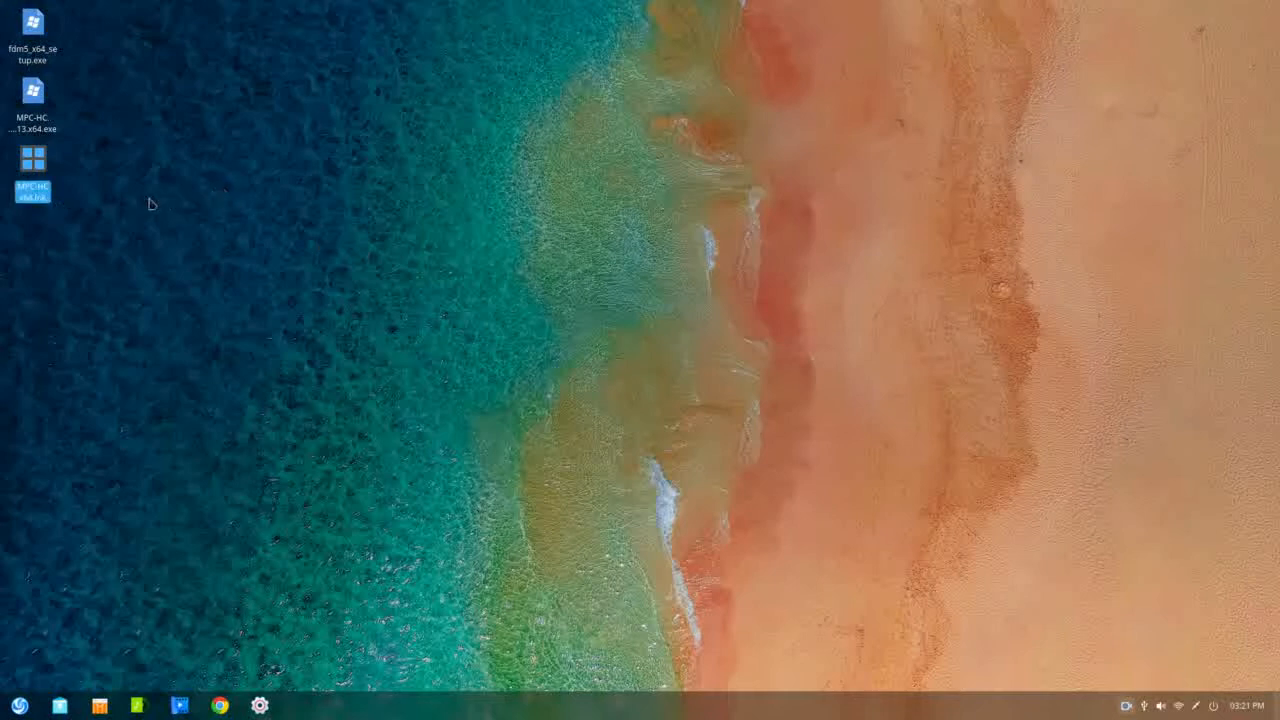
right_click(46, 194)
click(90, 201)
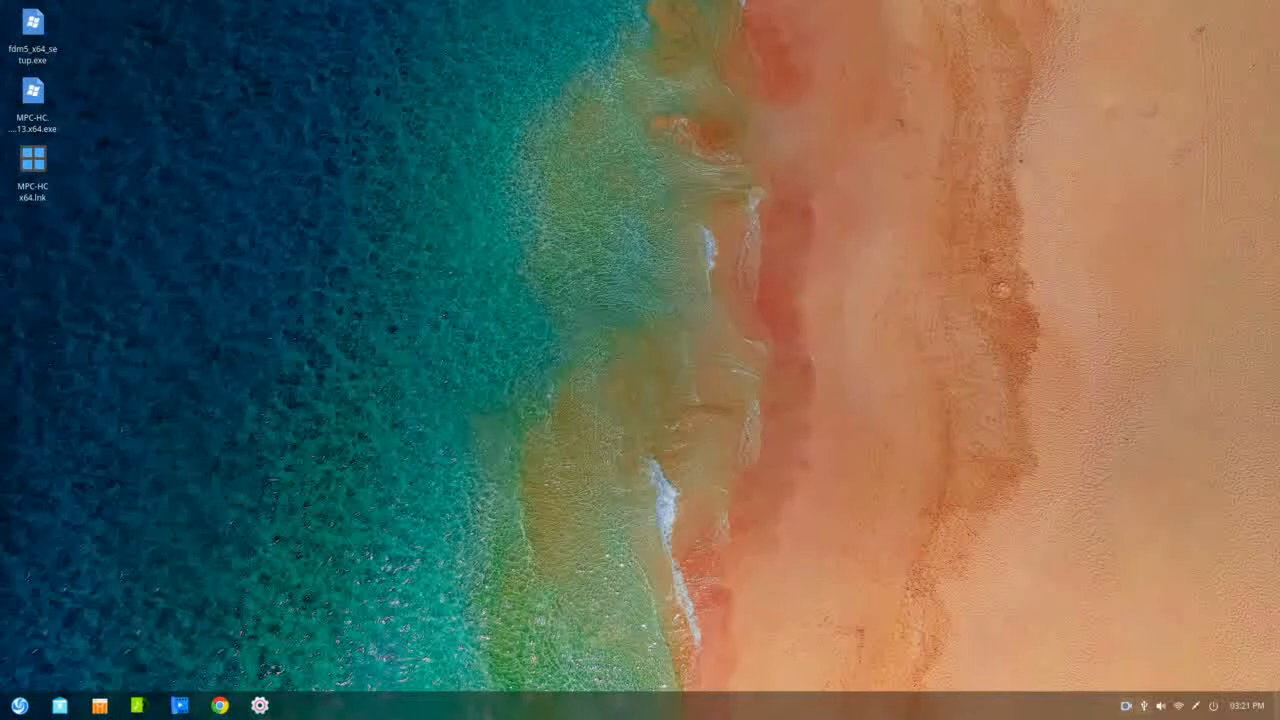
click(1125, 706)
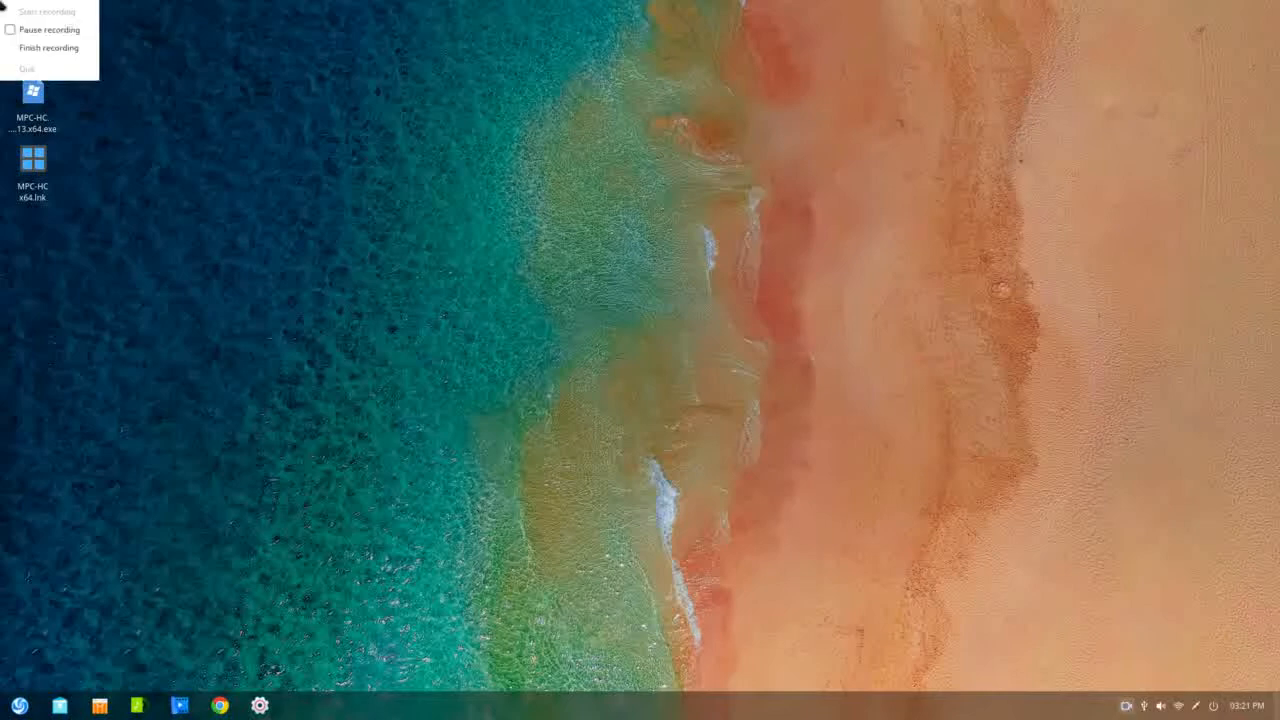